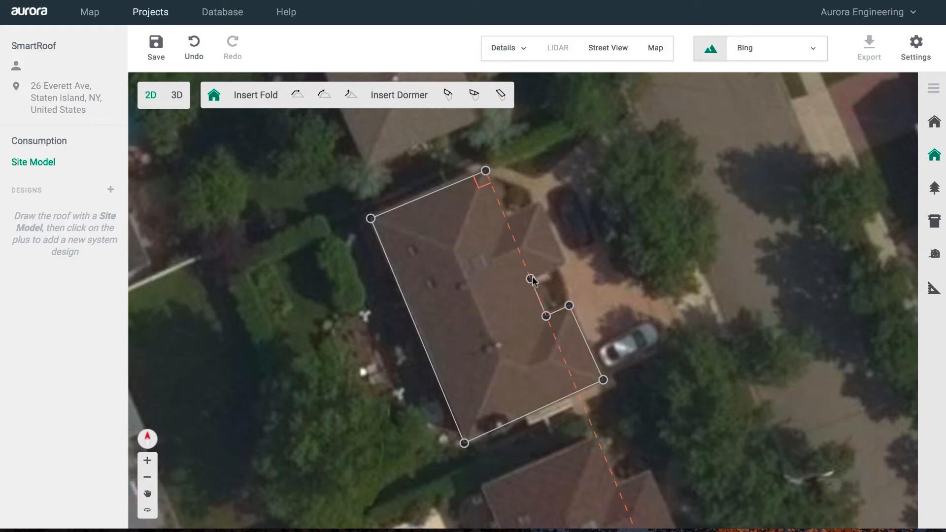
- Trace the remaining notch corners of the L-shaped roof and close the outline at its start vertex
click(530, 279)
click(565, 265)
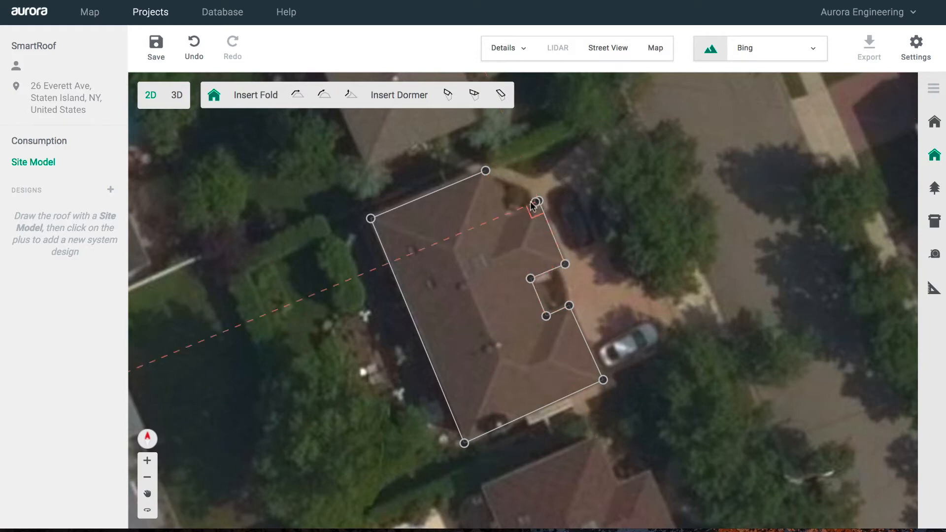
click(538, 201)
click(504, 215)
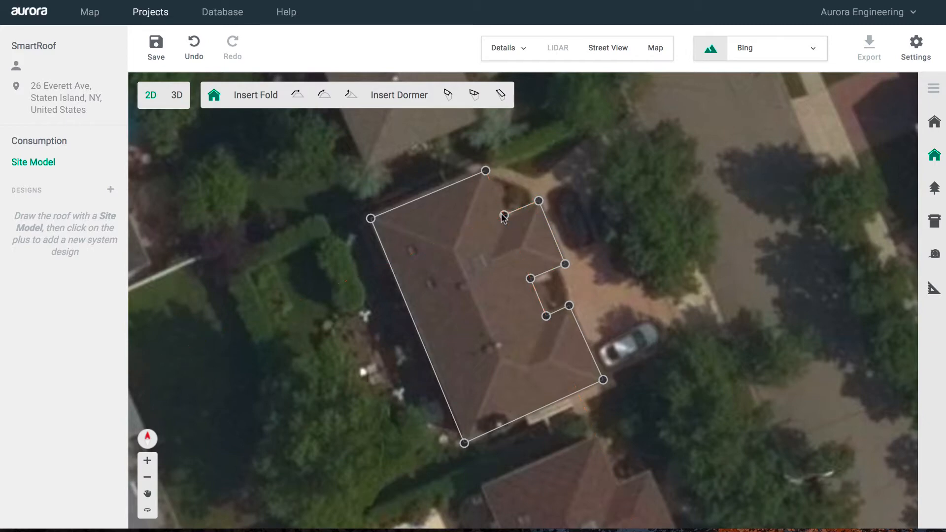
click(485, 171)
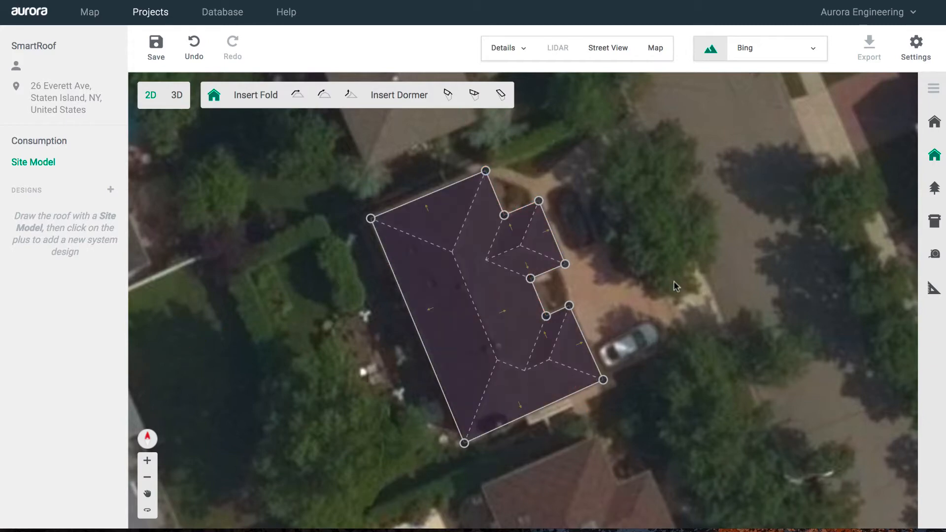
click(671, 312)
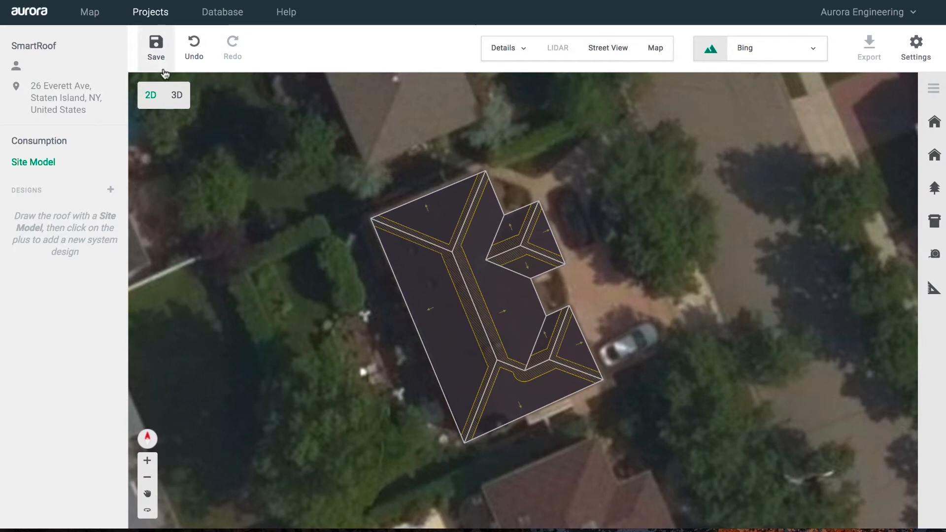
- Save the roof model and orbit it in 3D to see the house in perspective
click(156, 51)
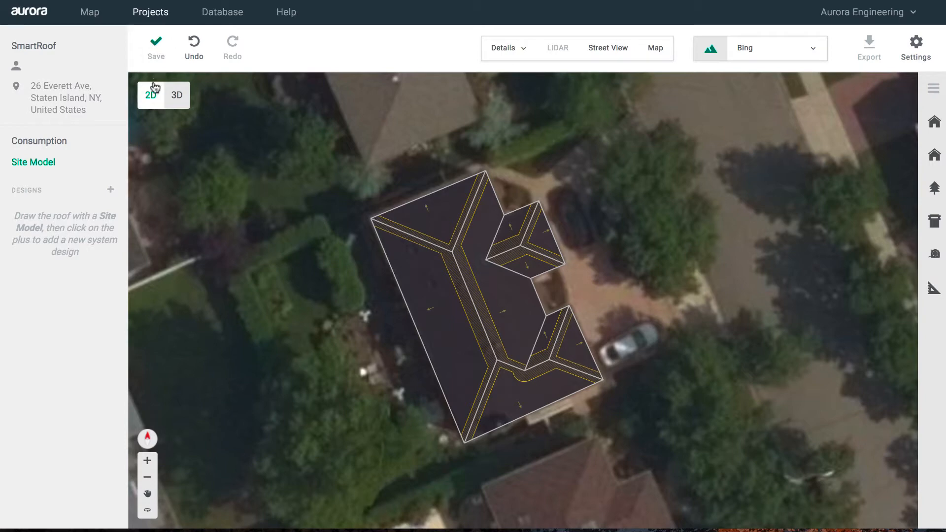
click(177, 99)
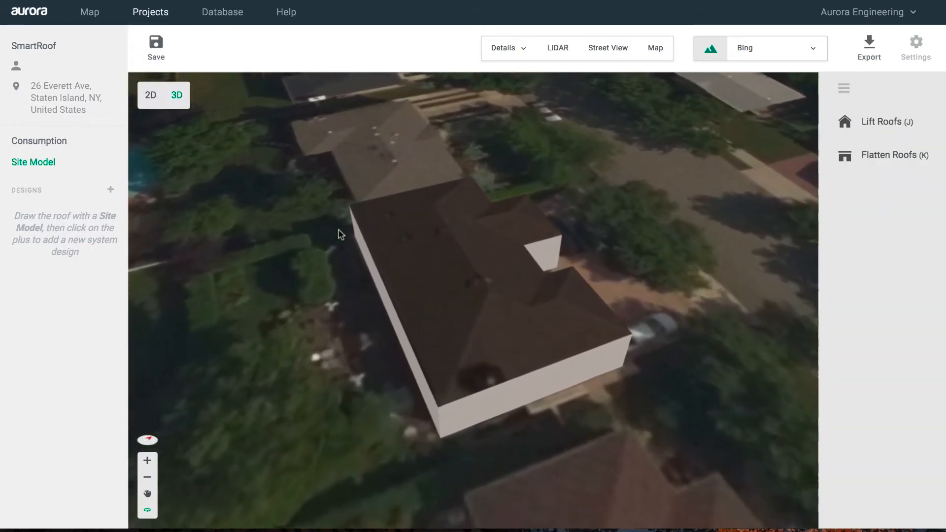
drag(339, 235, 457, 286)
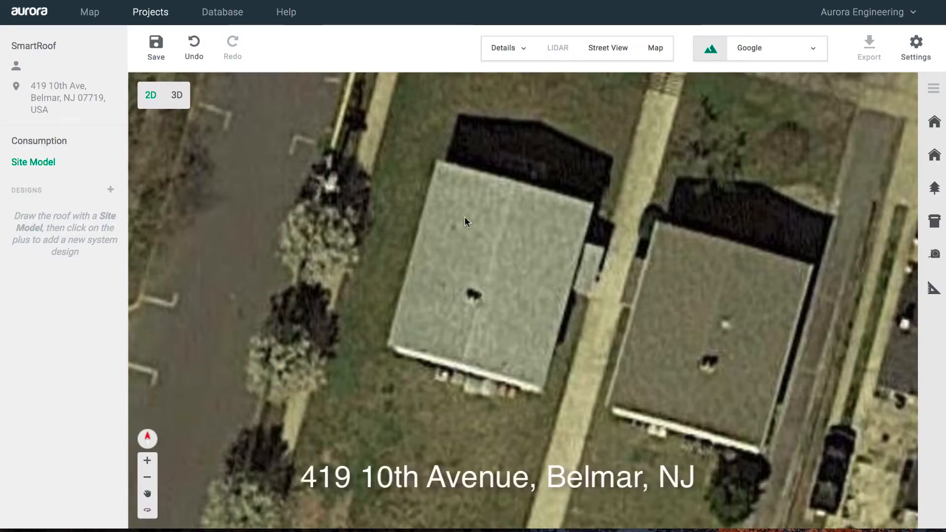
- Trace the flat-roofed building's four corners, top-left round to bottom-left, and close the outline
scroll(475, 165, up, 2)
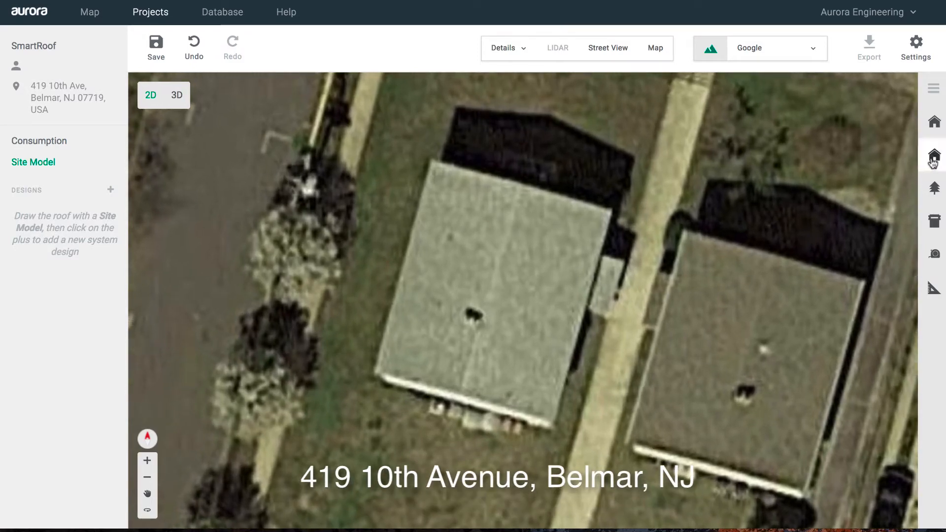
click(934, 155)
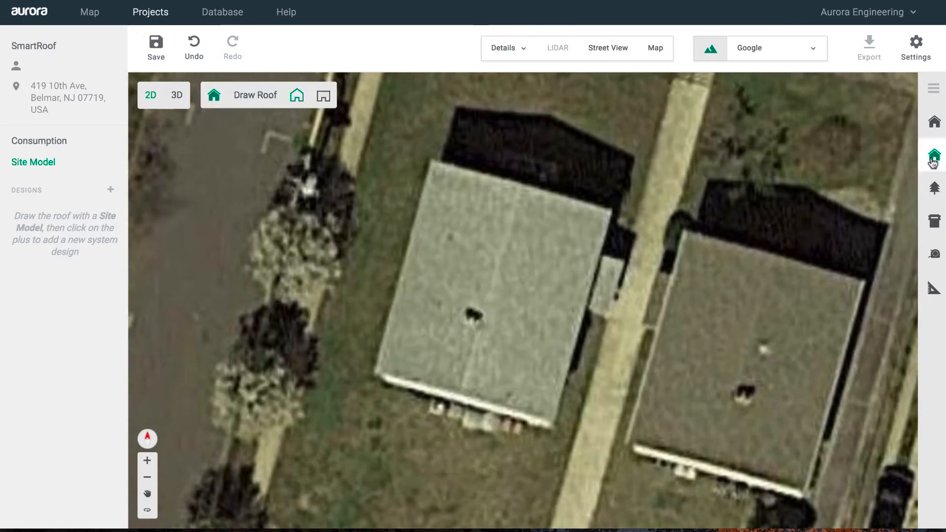
click(430, 161)
click(610, 211)
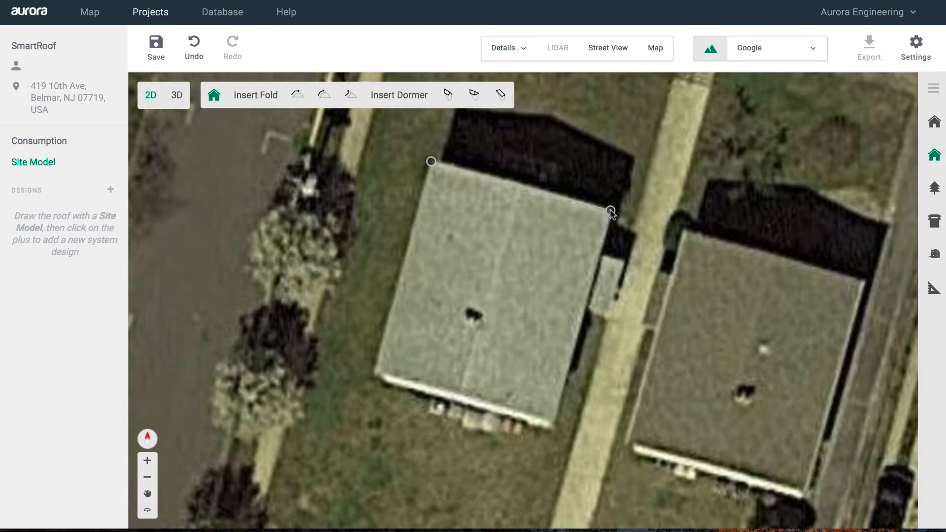
click(552, 424)
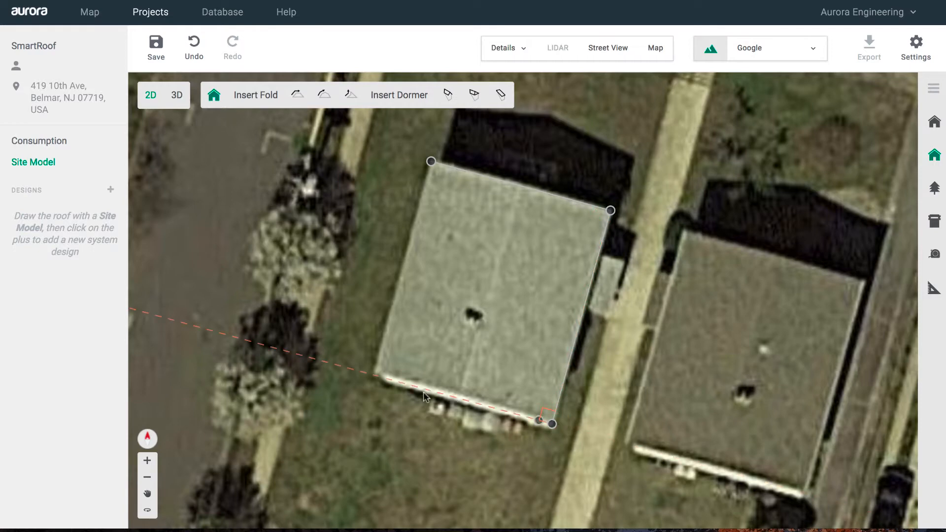
click(373, 375)
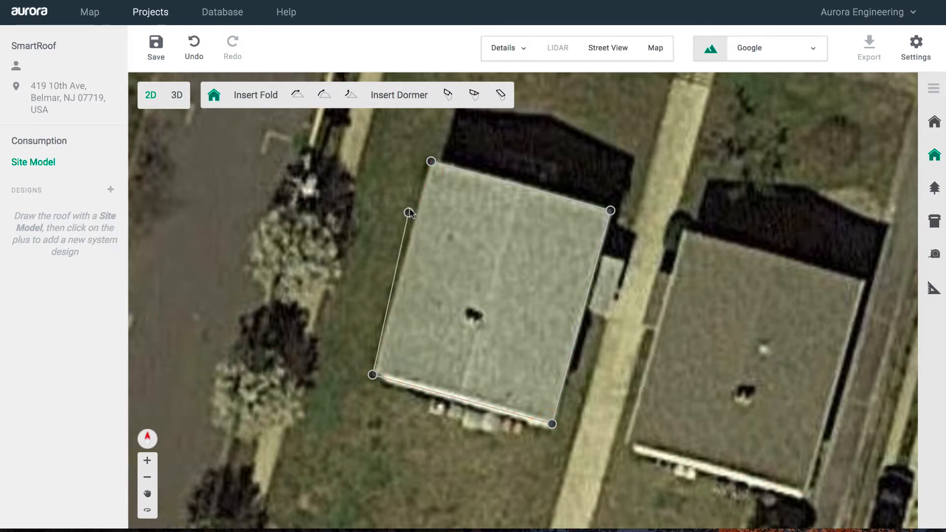
click(431, 162)
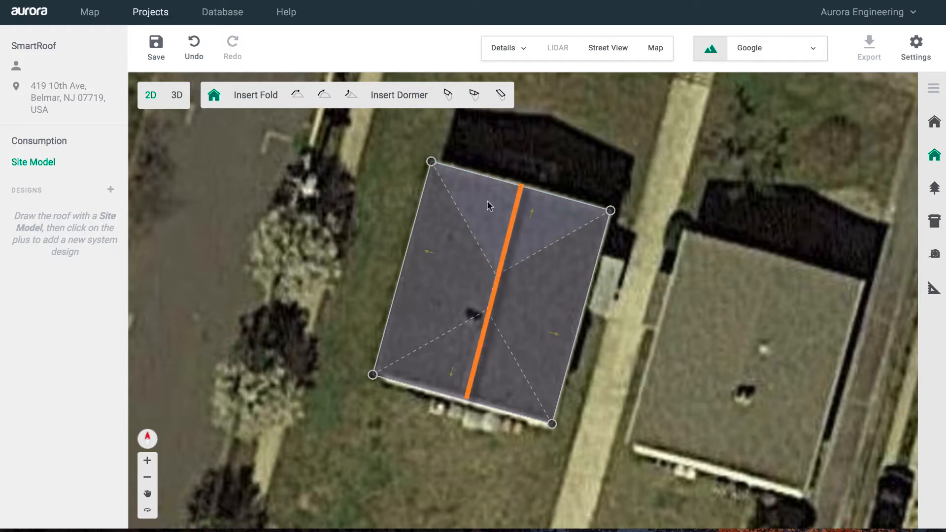
- Add a central ridge fold and unpitch the top and bottom end faces to make a gable roof
click(508, 219)
click(508, 220)
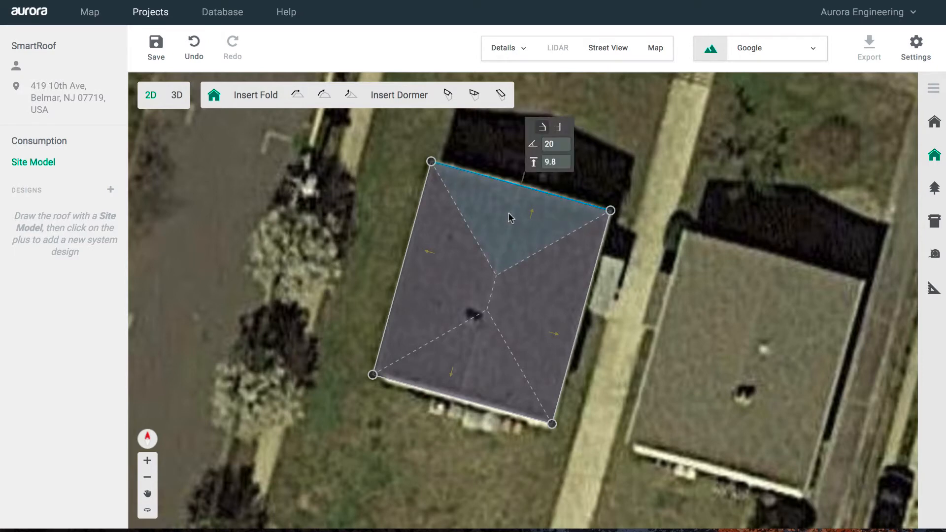
click(558, 128)
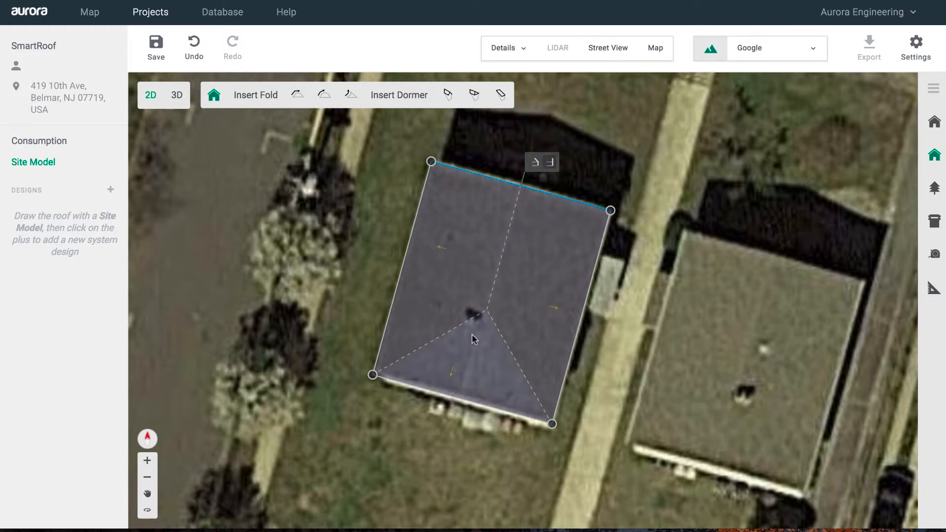
click(481, 367)
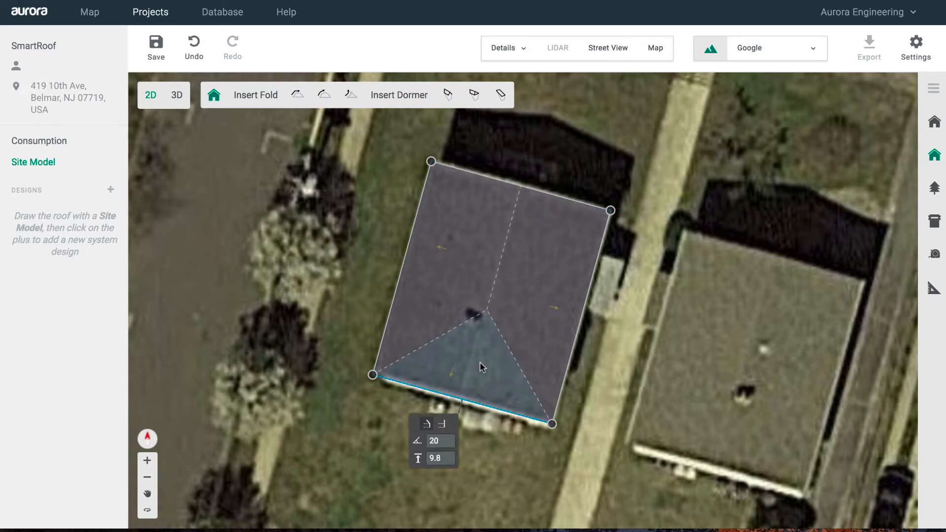
click(441, 425)
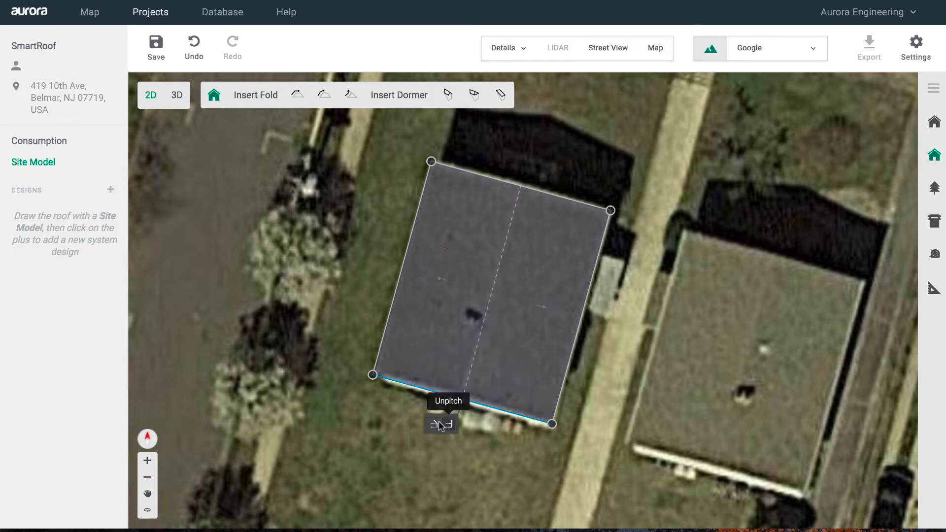
click(625, 424)
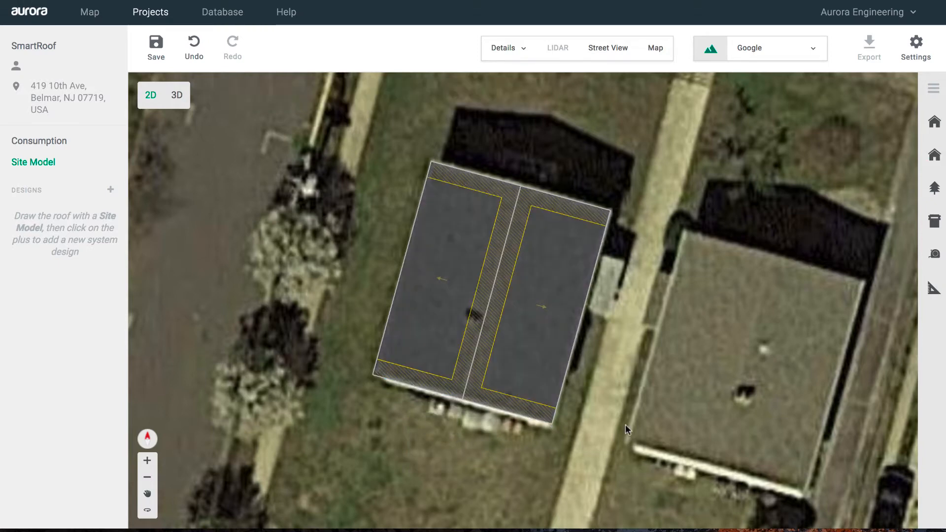
- Save the gable roof model and orbit around it in 3D
click(161, 58)
click(176, 94)
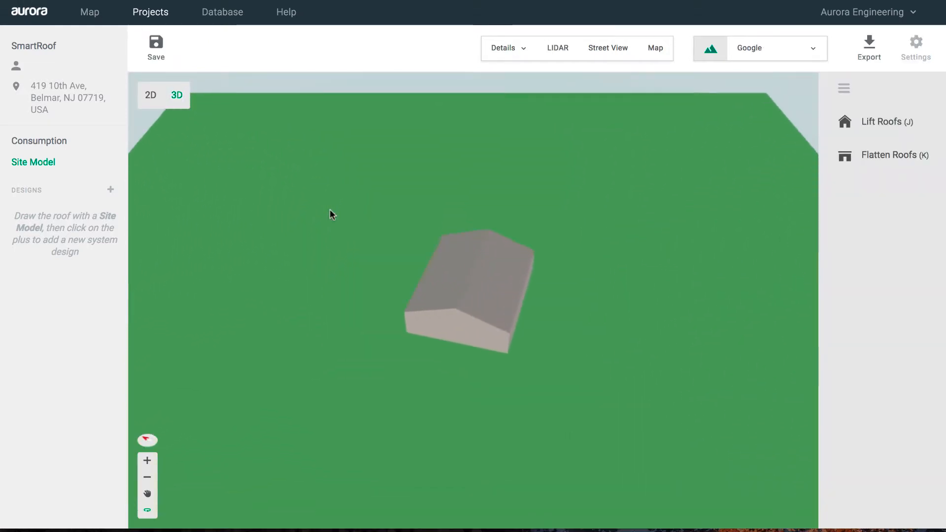
drag(273, 307, 333, 274)
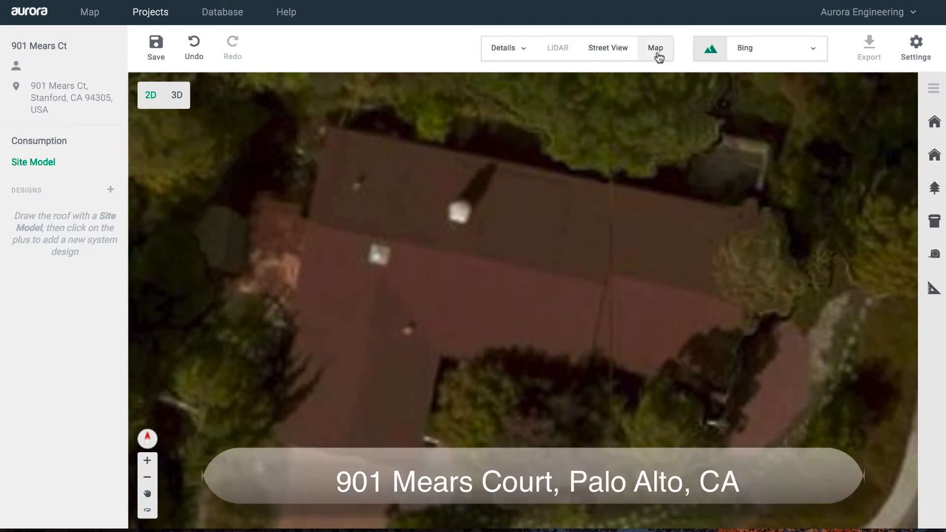
- Check the street map, then start the roof outline at the top-left, far-right and lower-right corners
click(655, 50)
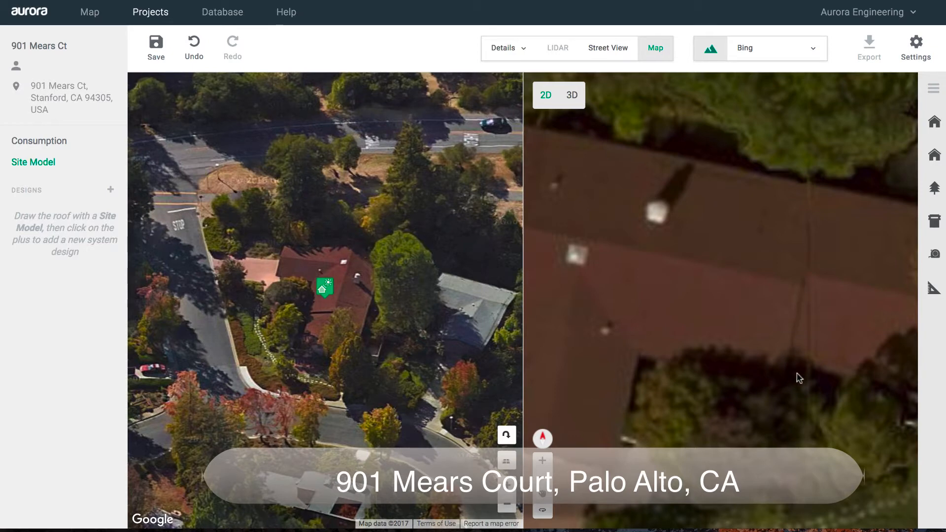
click(656, 51)
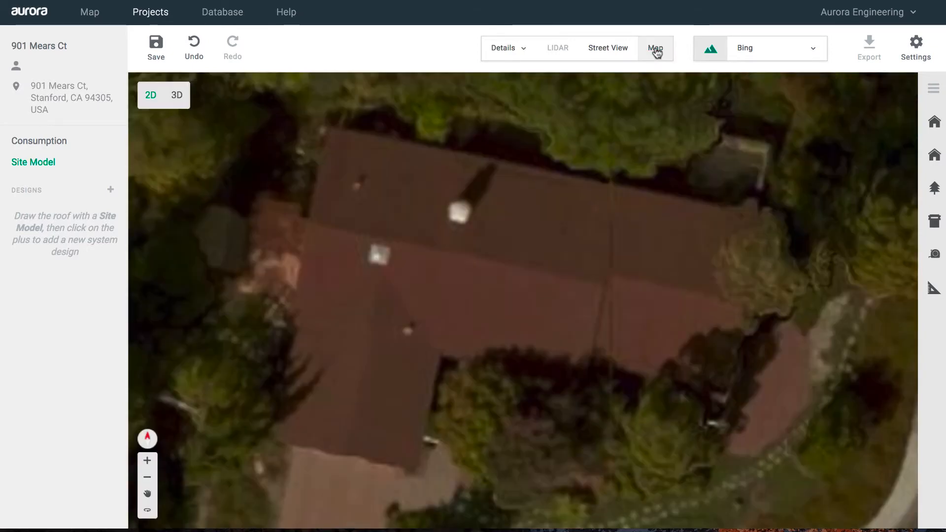
click(932, 158)
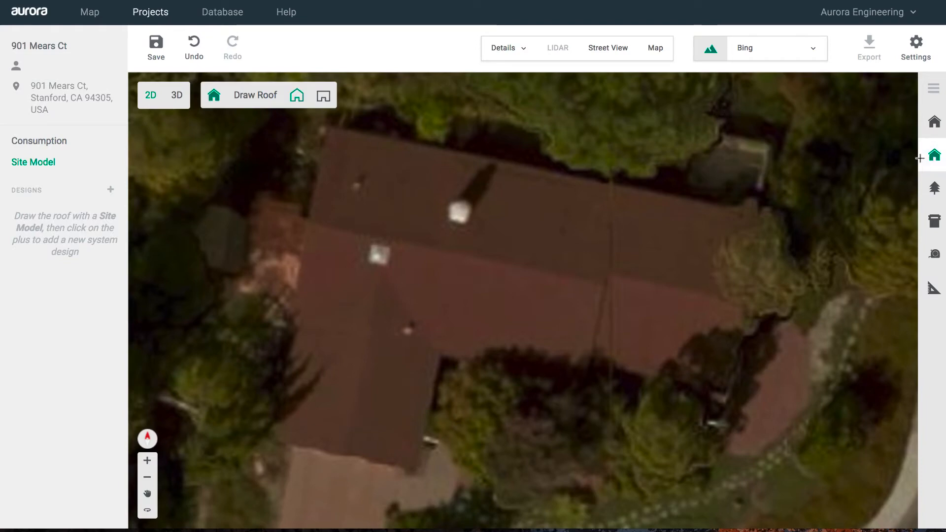
click(329, 129)
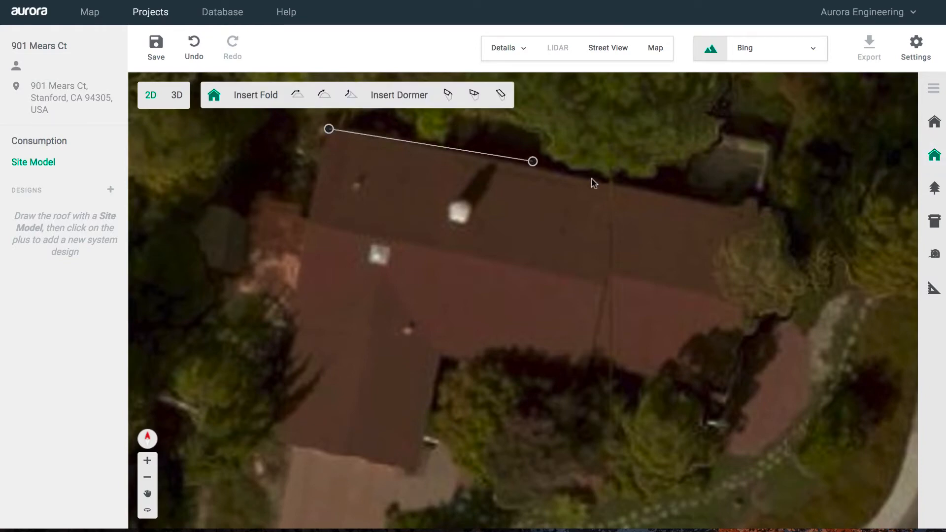
click(761, 217)
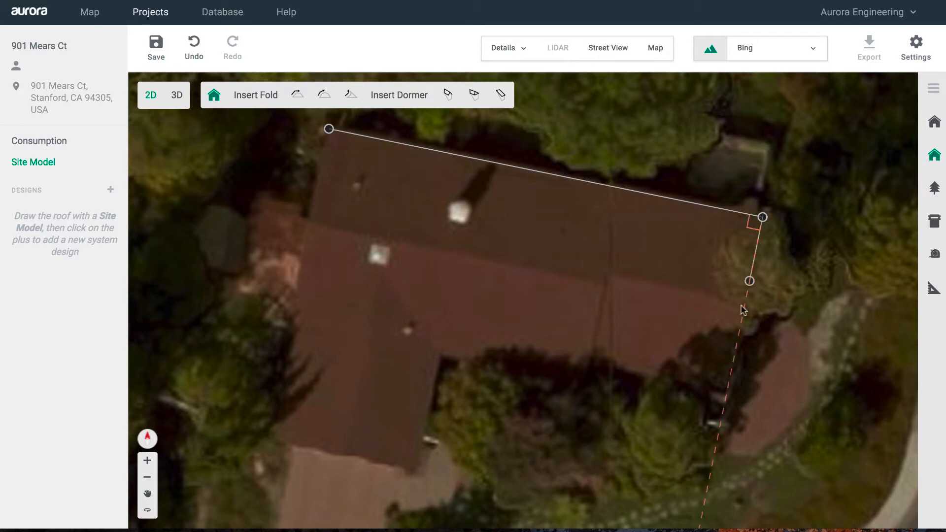
click(727, 392)
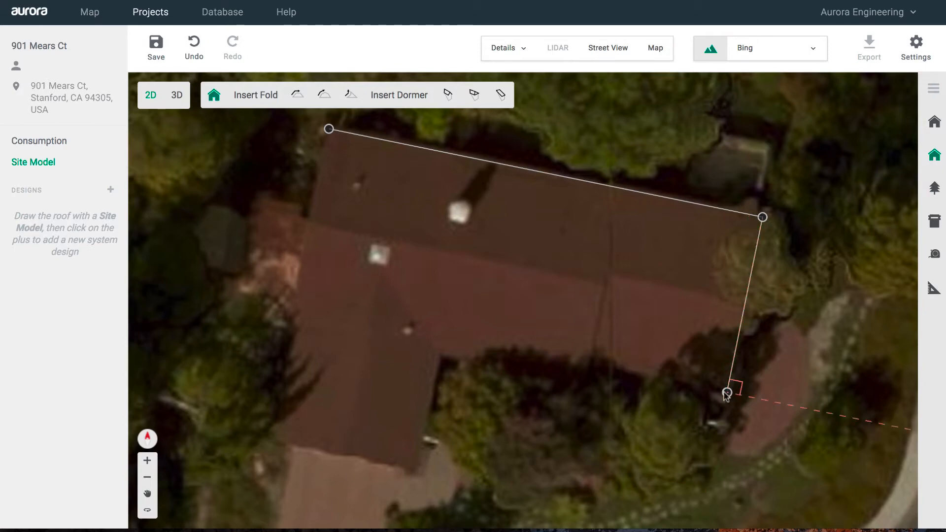
- Trace the lower edge, inner L corner and lower wing corners, closing on the starting point
click(591, 365)
click(588, 377)
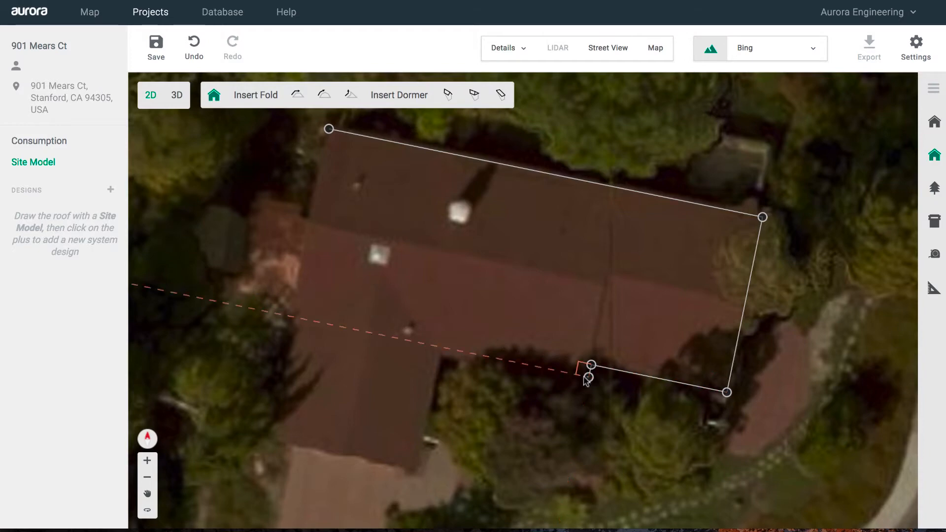
click(440, 347)
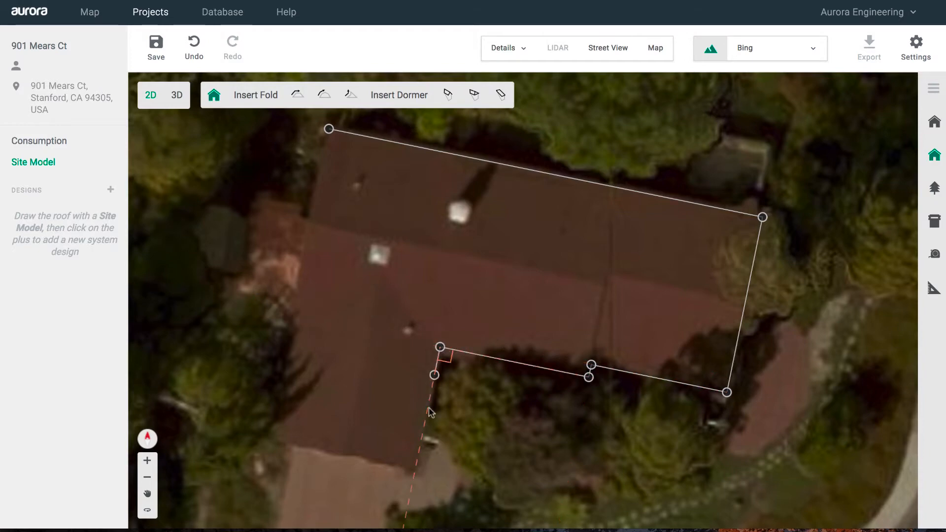
click(415, 472)
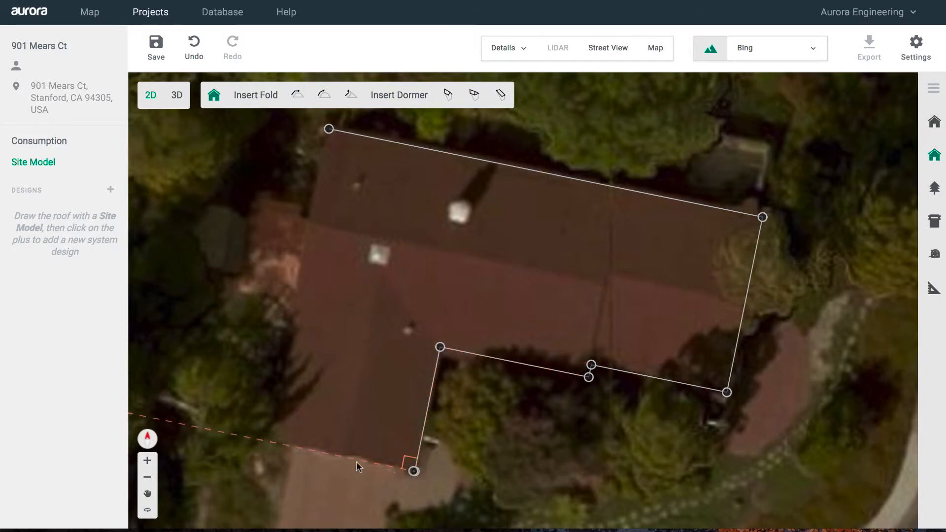
click(276, 443)
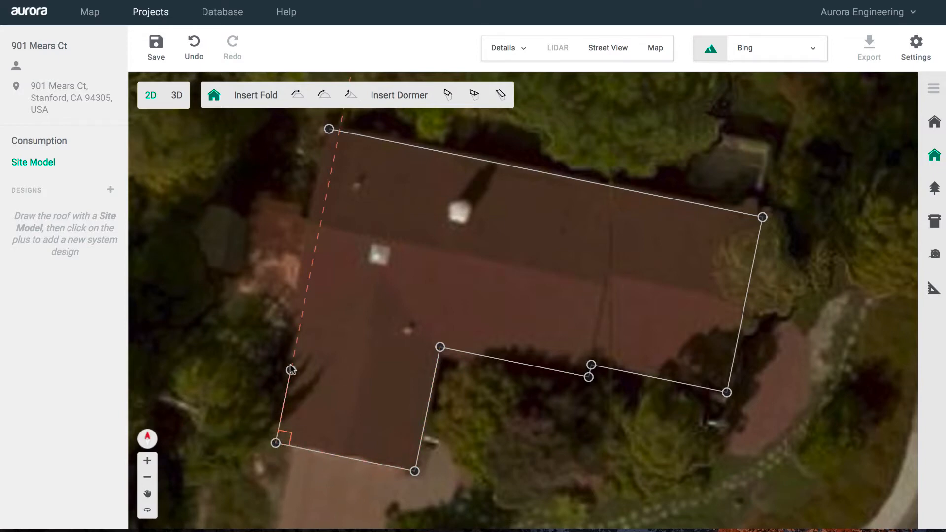
click(301, 319)
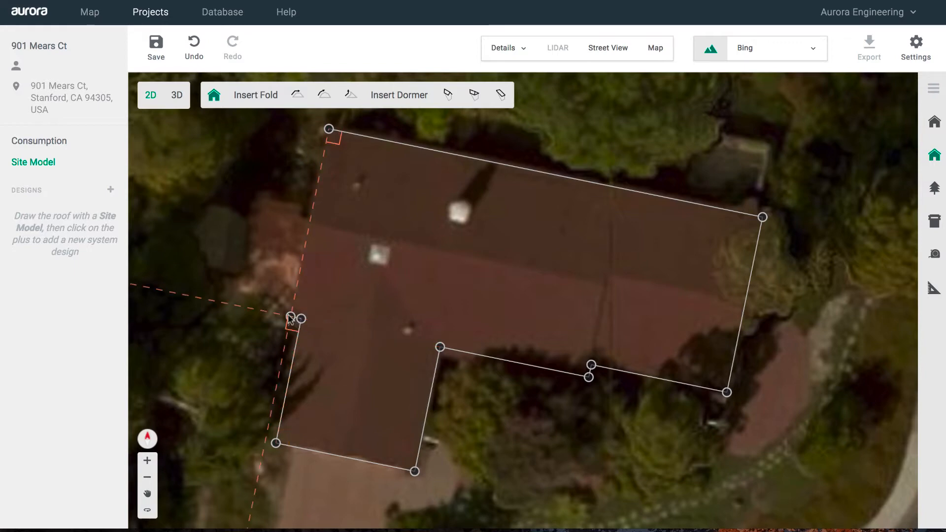
click(328, 129)
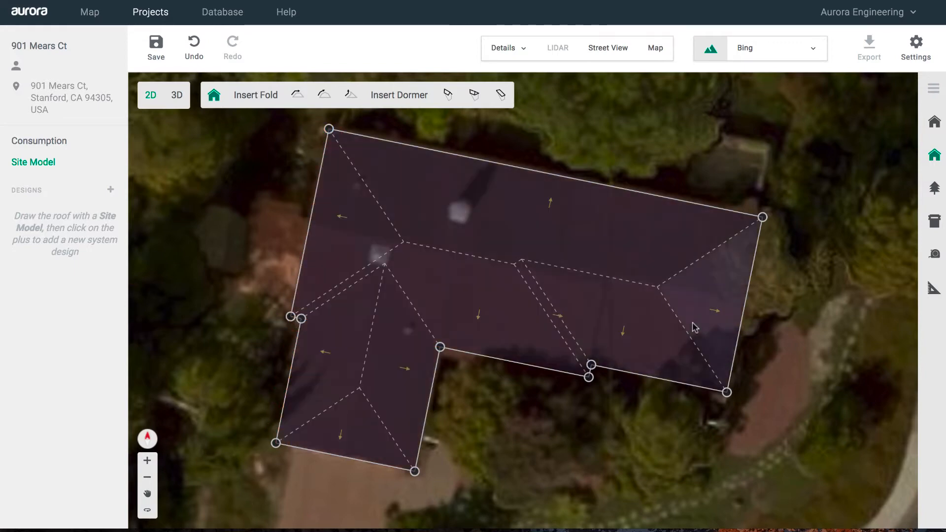
- Convert the roof's right and left end hips into gables
click(708, 297)
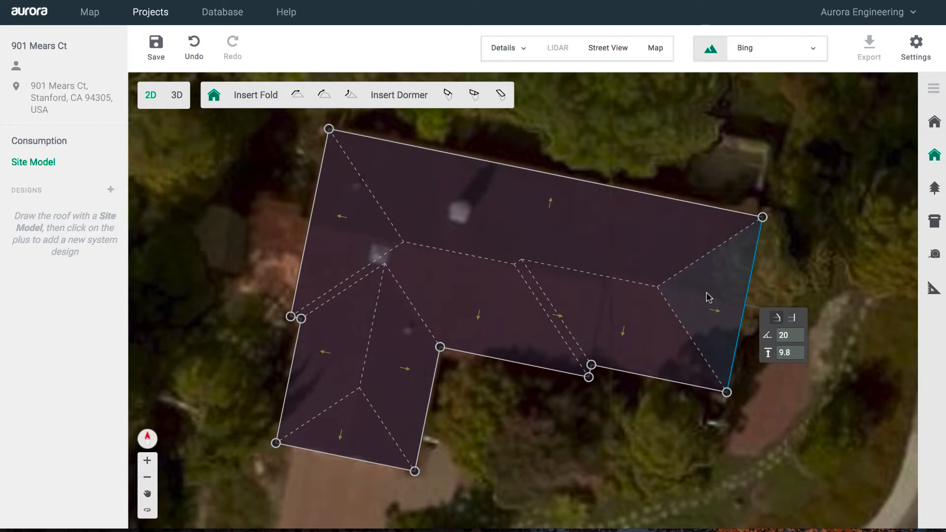
click(791, 318)
click(348, 237)
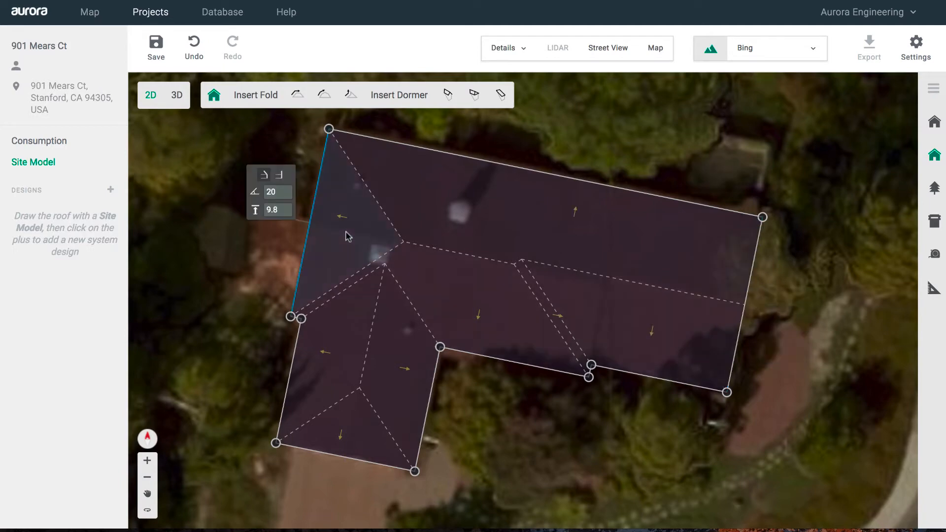
click(278, 177)
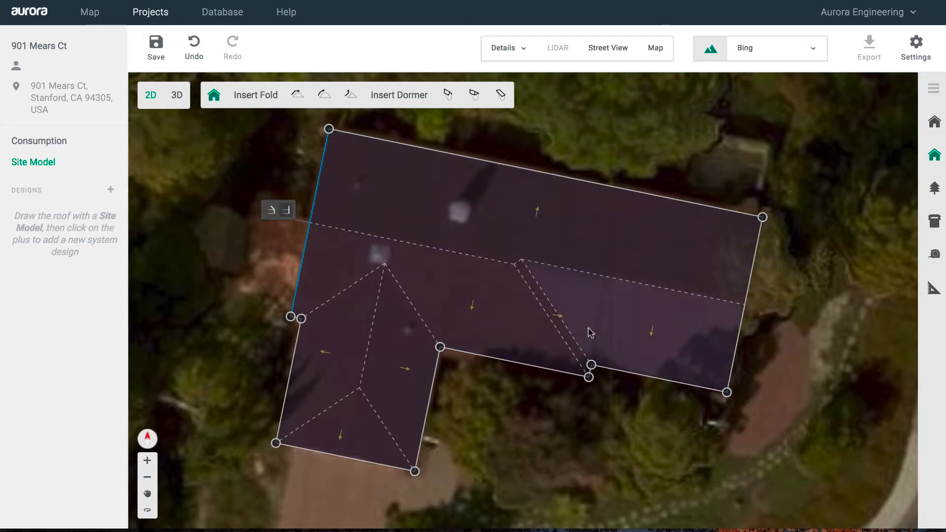
- Make the short step edge on the lower eave a gable break
scroll(586, 332, up, 1)
scroll(586, 333, up, 3)
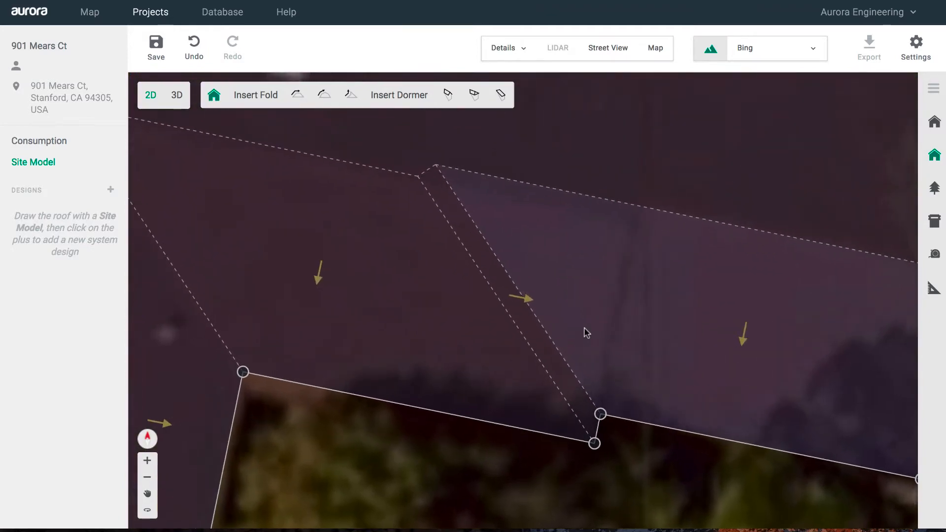
click(600, 448)
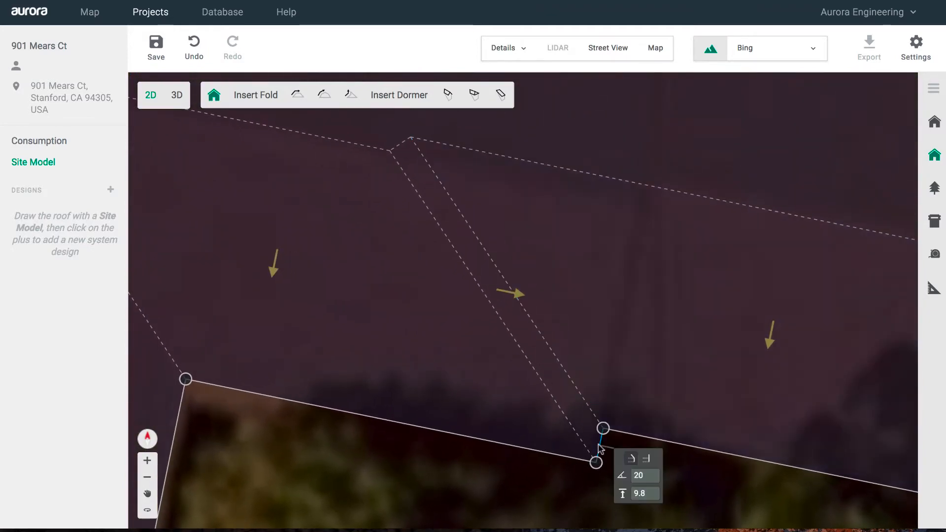
click(644, 460)
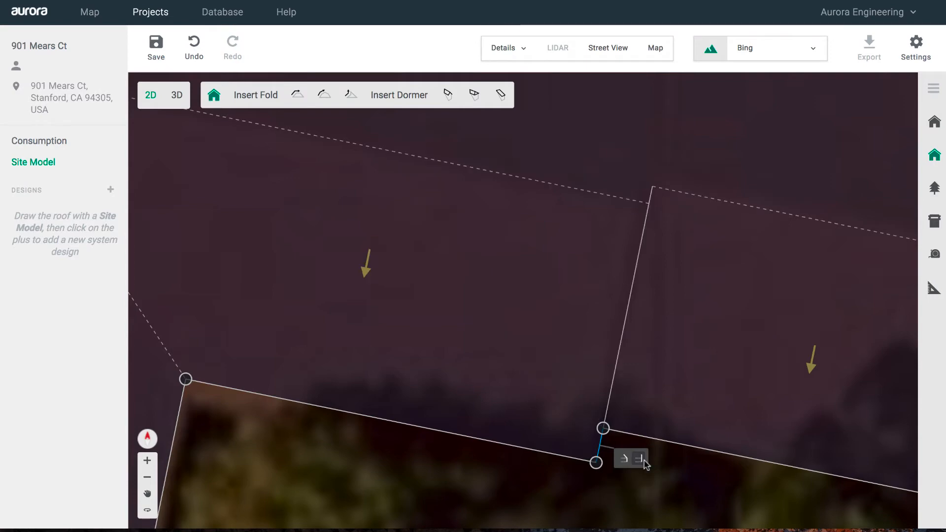
scroll(676, 477, down, 2)
scroll(678, 480, down, 1)
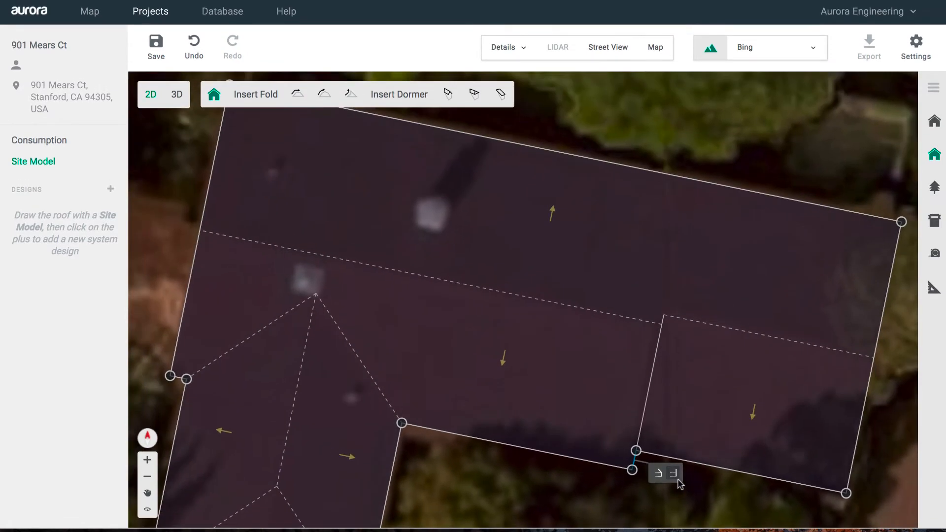
scroll(711, 491, down, 3)
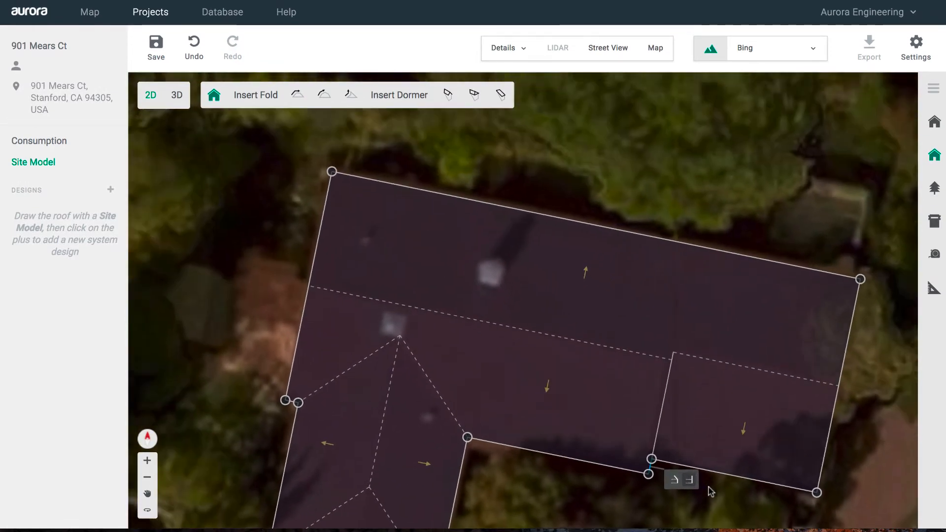
- Deselect the roof, bring it fully into view, and save the model
click(856, 460)
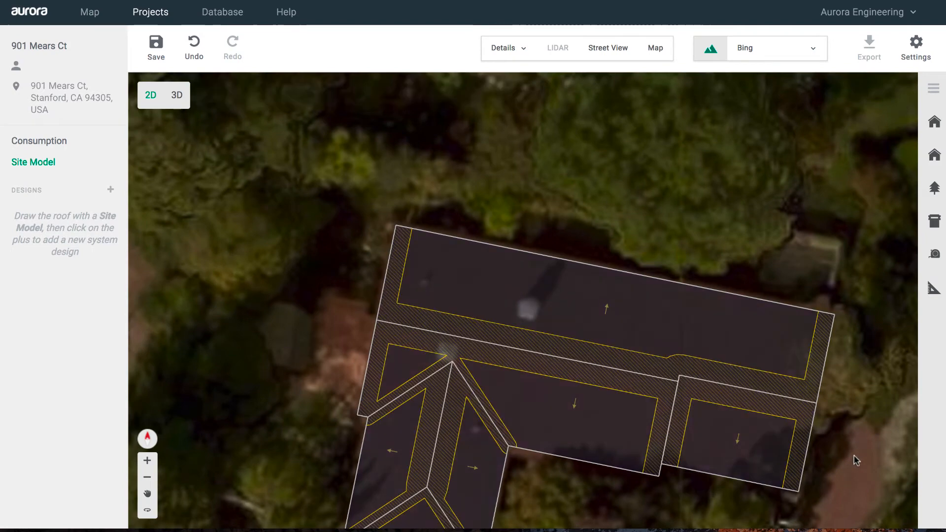
mouse_move(856, 460)
mouse_down()
mouse_move(836, 435)
mouse_move(806, 328)
mouse_move(803, 349)
mouse_up()
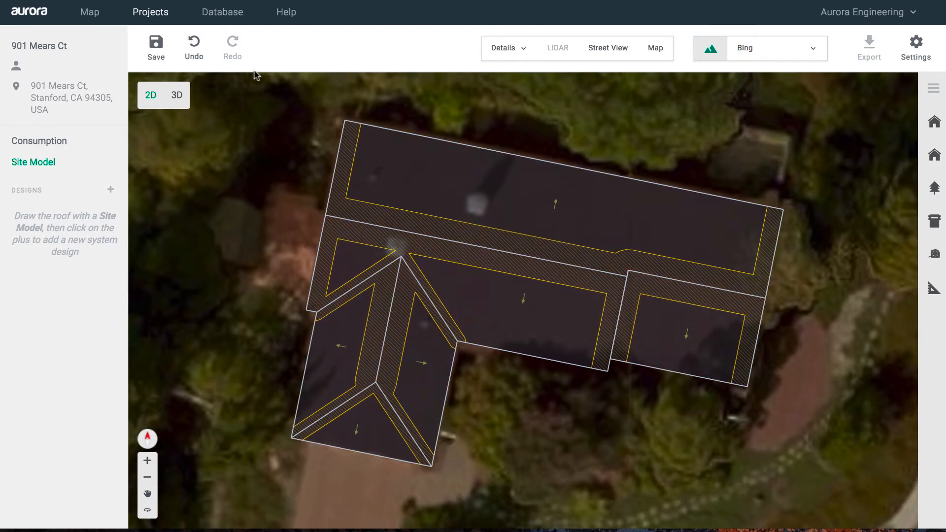
click(155, 50)
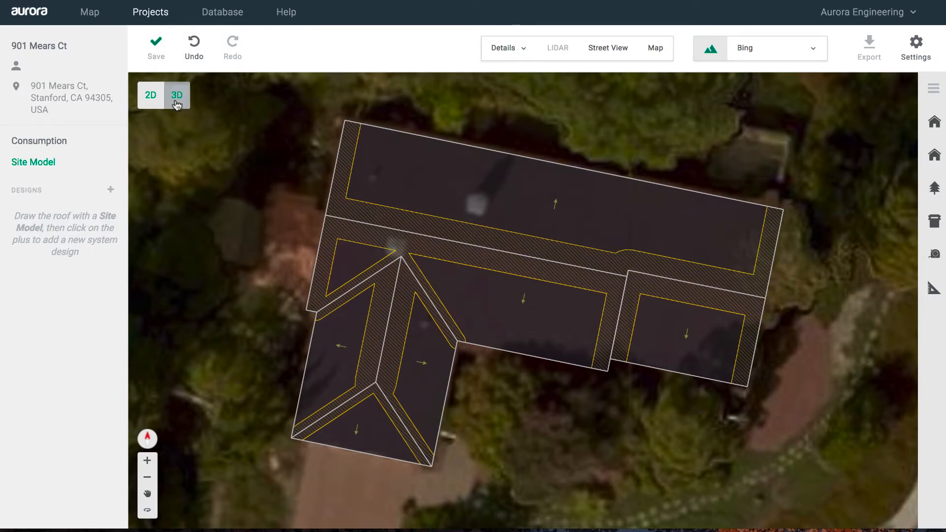
- View the L-shaped house in 3D from a low side angle and from above, then save
click(177, 95)
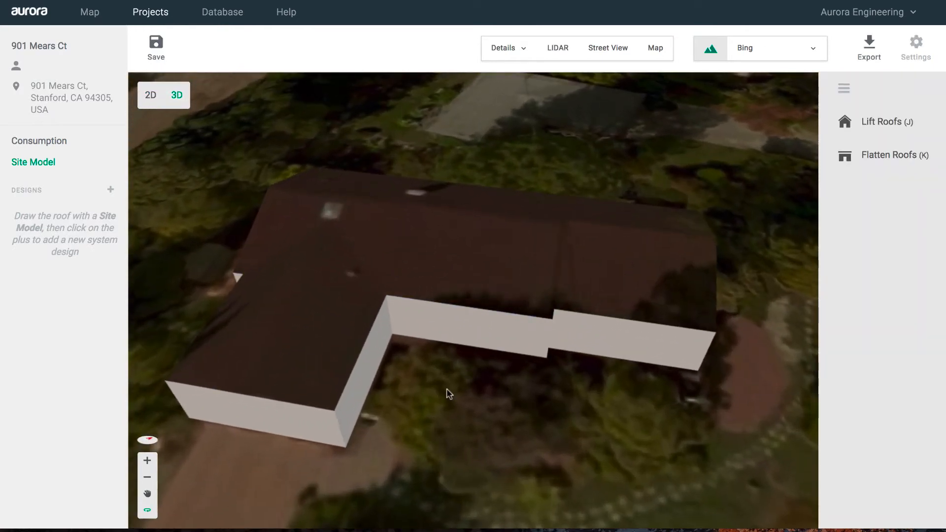
drag(439, 391, 361, 360)
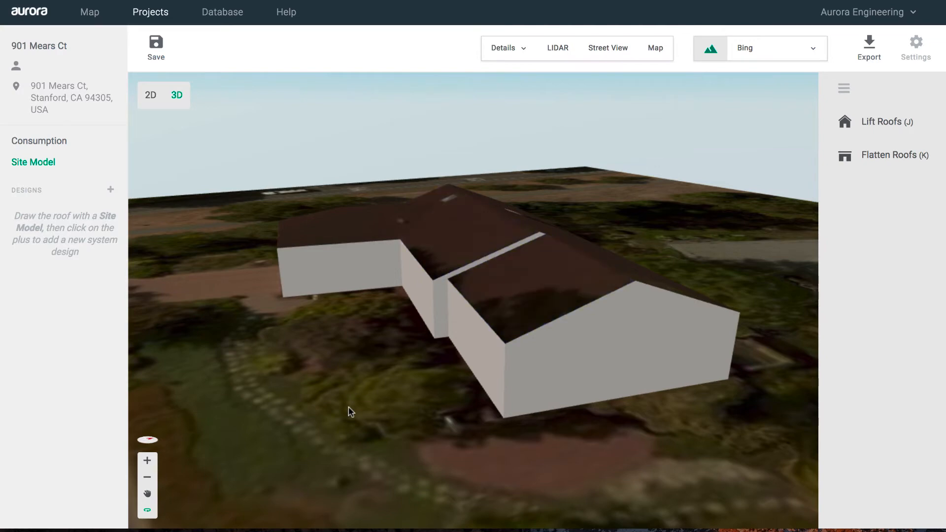
drag(350, 416, 391, 453)
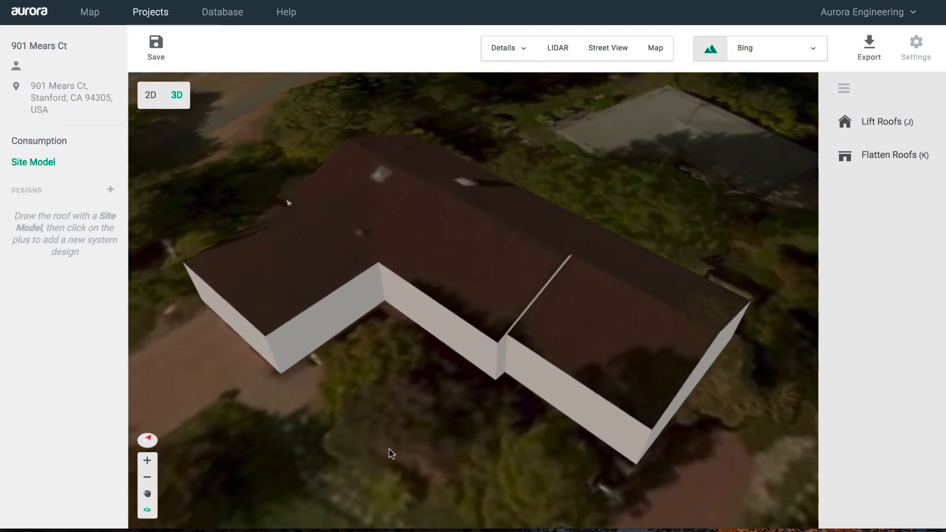
click(156, 58)
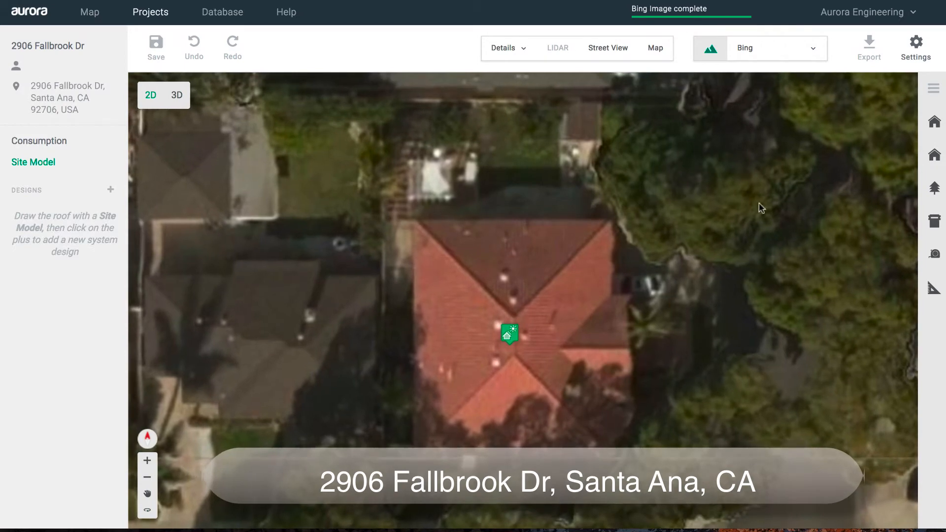
- Trace the red-tiled roof's four corners, starting top-right, and close the outline at the first vertex
click(934, 156)
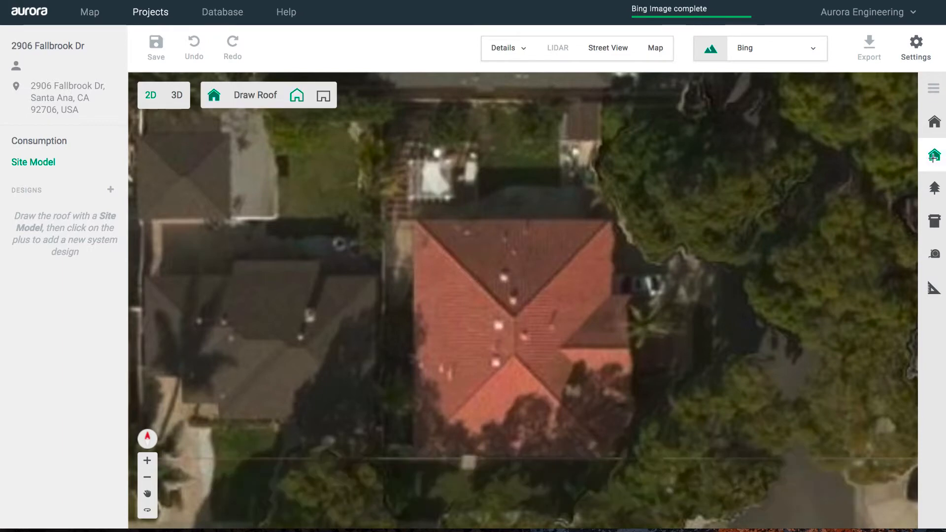
click(610, 222)
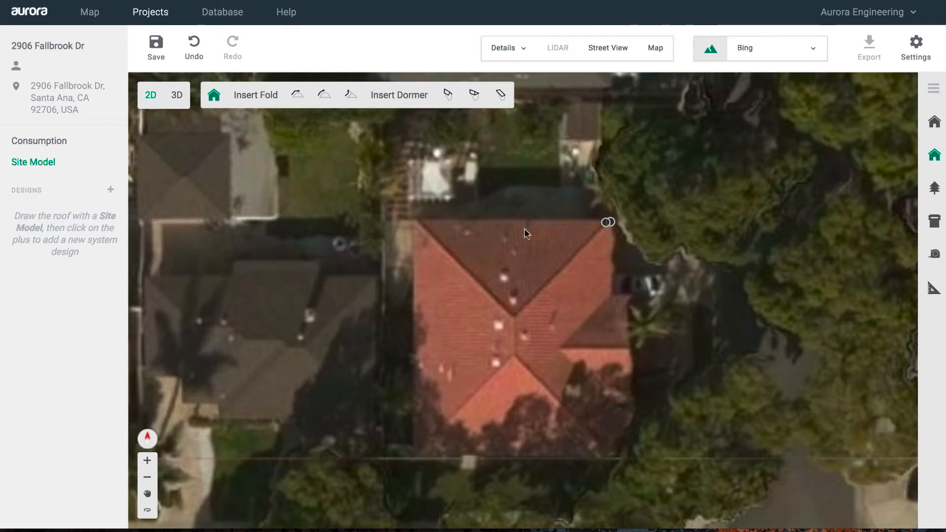
click(414, 221)
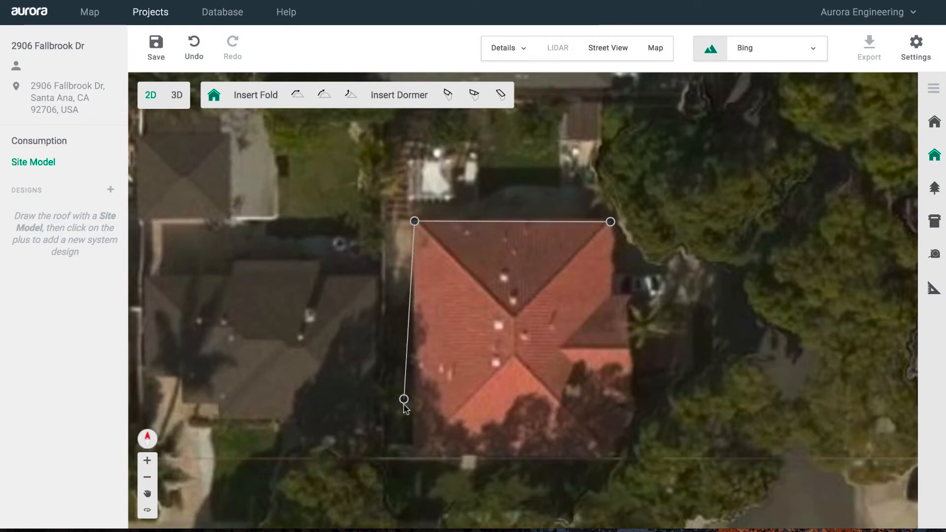
click(419, 461)
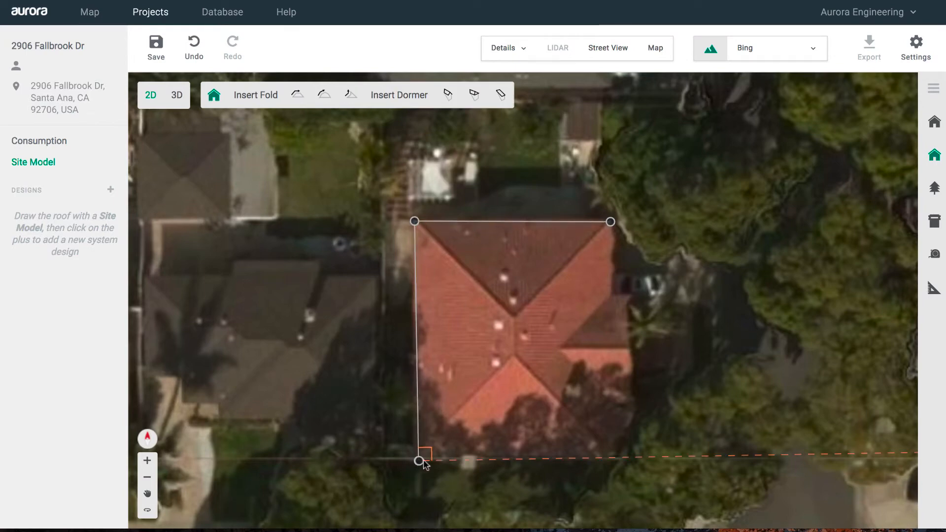
click(609, 458)
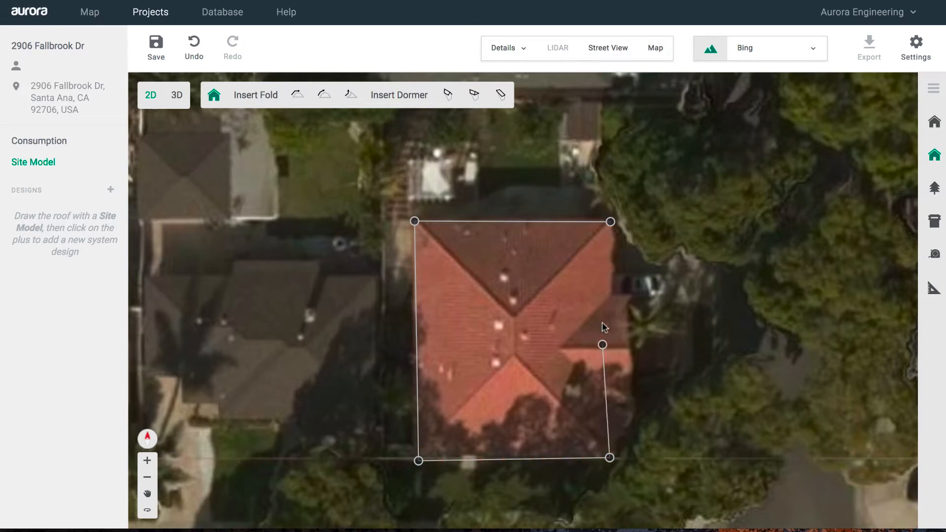
click(610, 221)
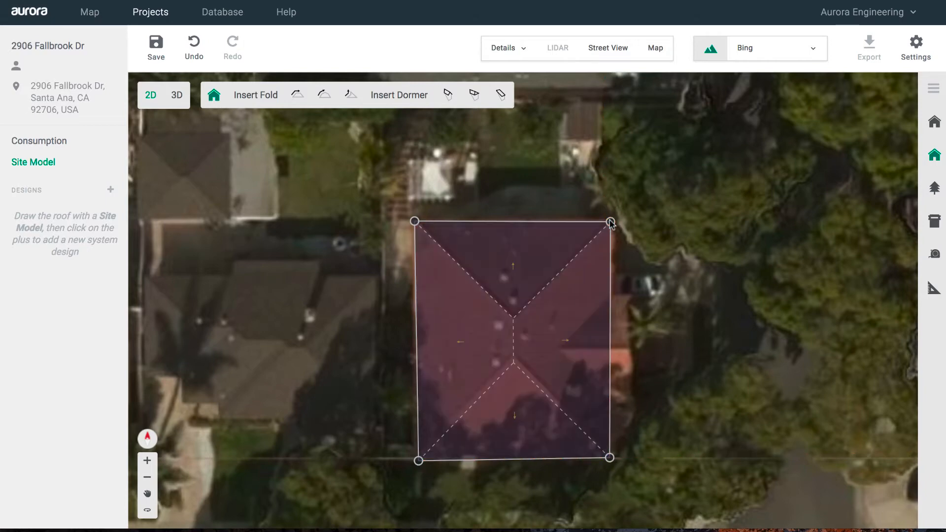
- Place a gabled dormer on the roof's right edge and enlarge it over the bump-out
click(446, 101)
drag(558, 316, 565, 352)
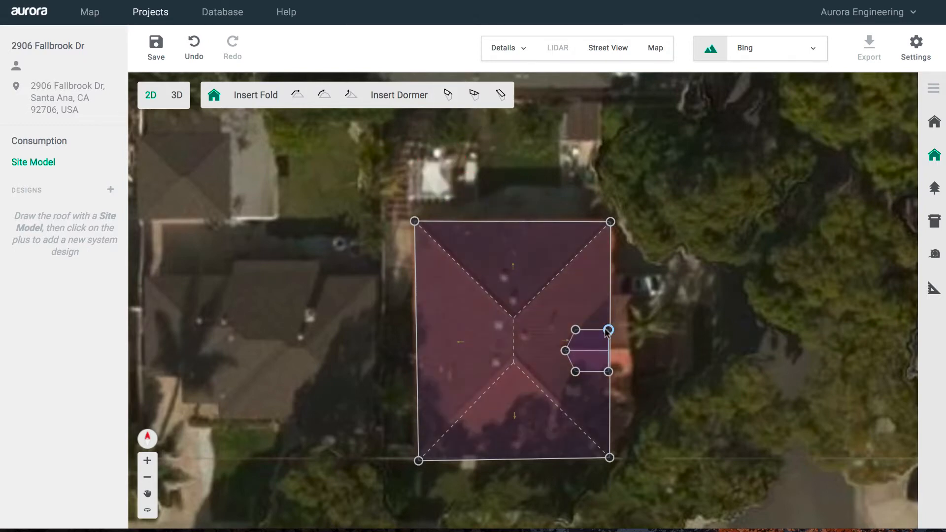
drag(608, 329, 609, 299)
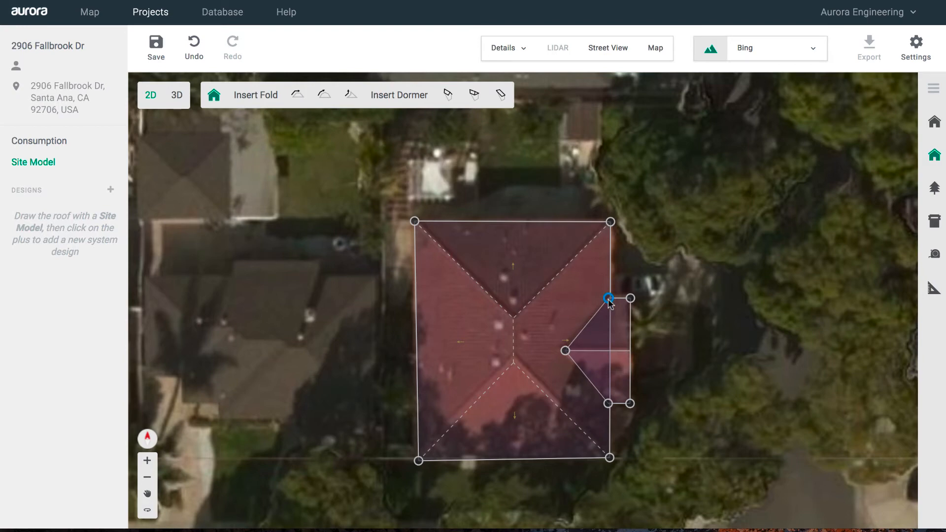
- Deselect the roof, save the project, and show the model in 3D
click(708, 337)
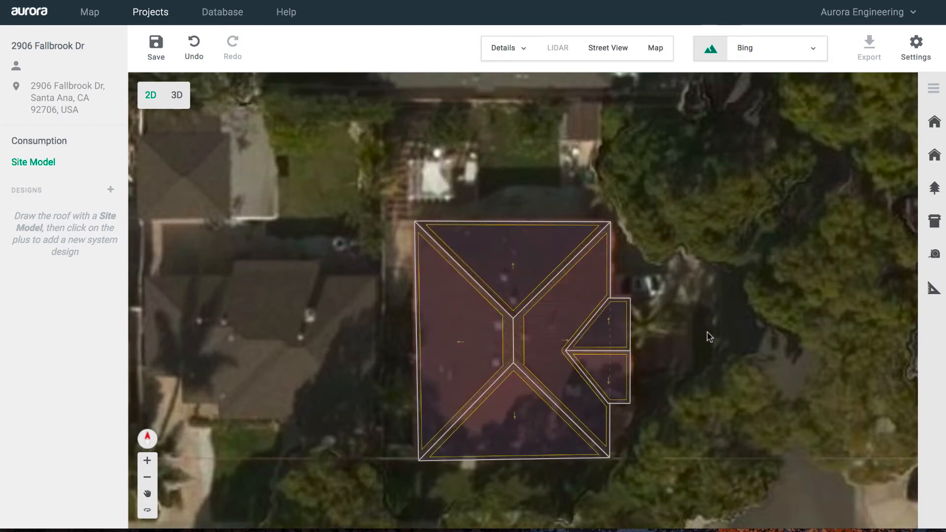
click(158, 58)
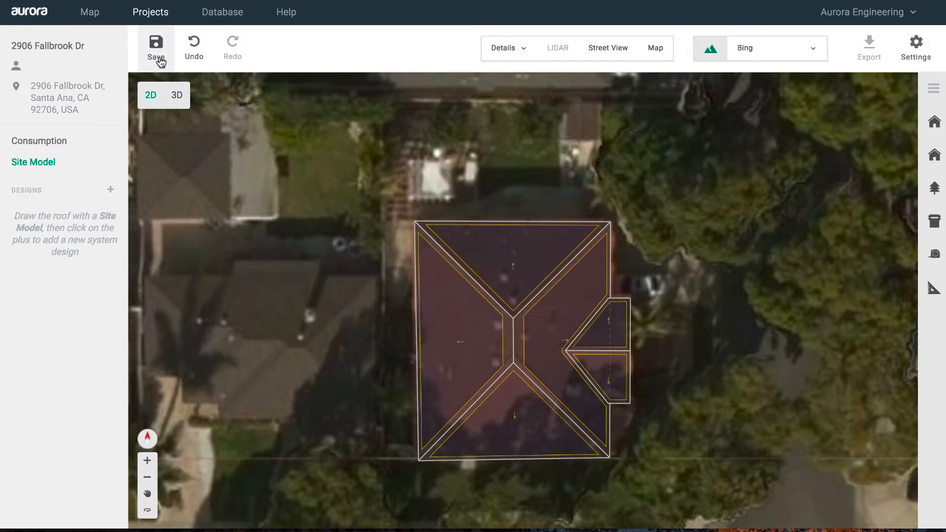
click(176, 95)
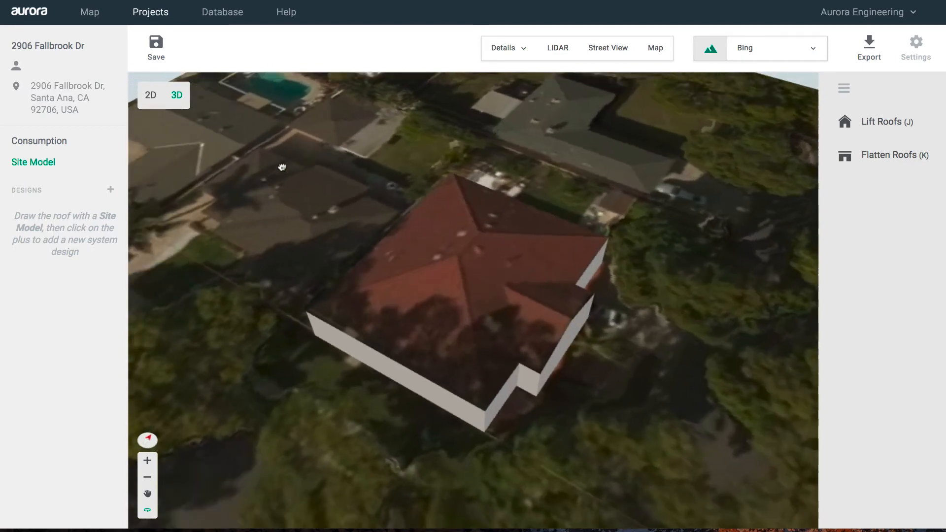
- Orbit the red-tiled house's 3D model to a low side view and save the project
drag(282, 168, 309, 137)
key(m)
key(m)
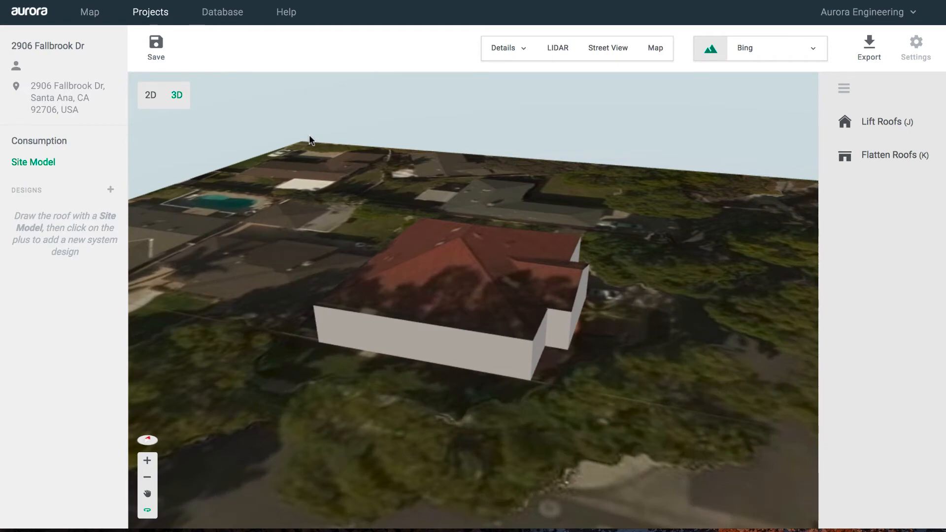
click(157, 50)
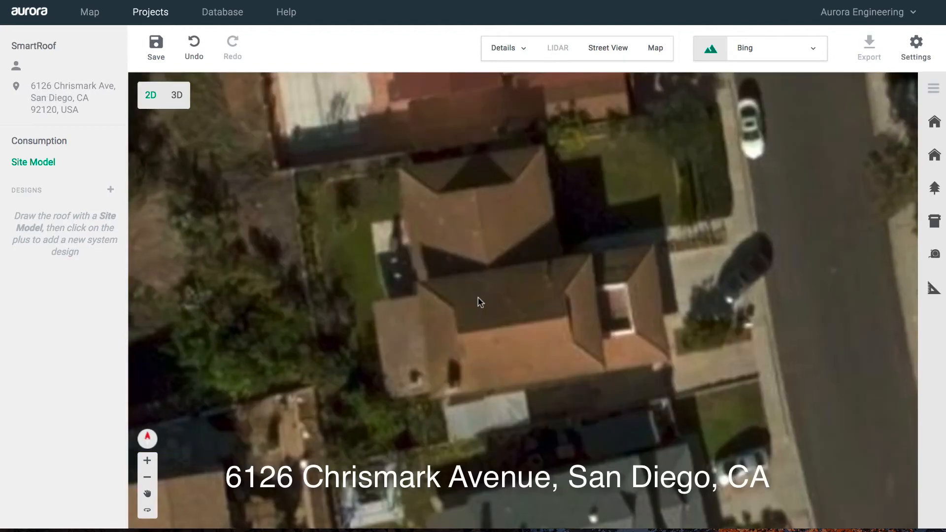
- Zoom and centre the map on the multi-hipped house's roof, briefly checking it in Street View
scroll(478, 298, up, 4)
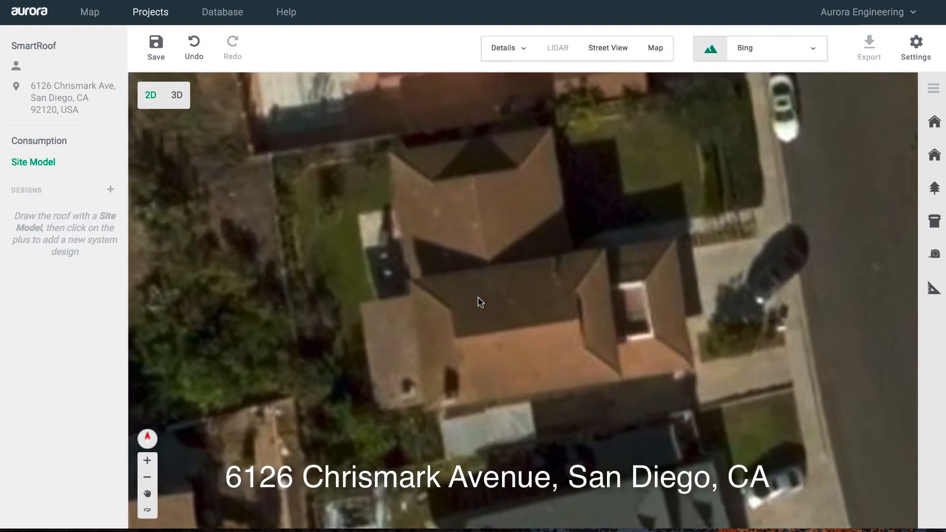
scroll(477, 298, up, 1)
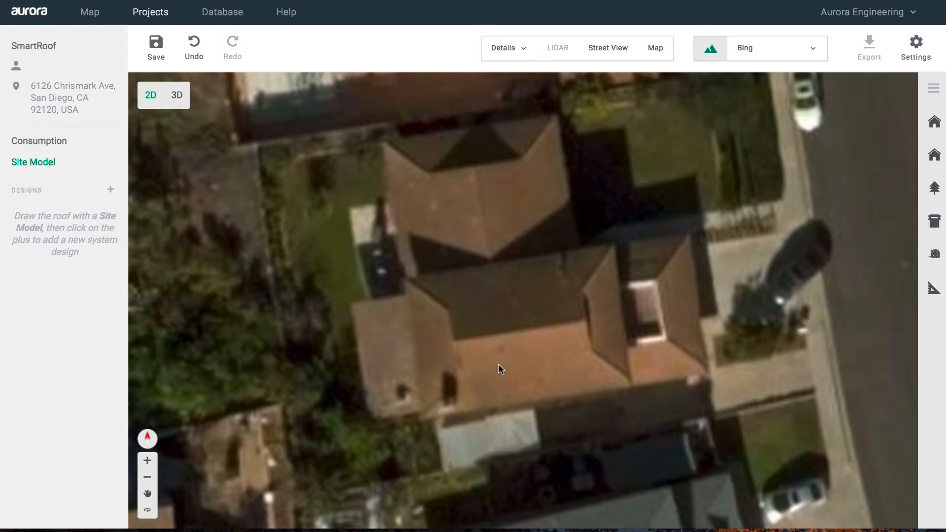
drag(498, 364, 498, 337)
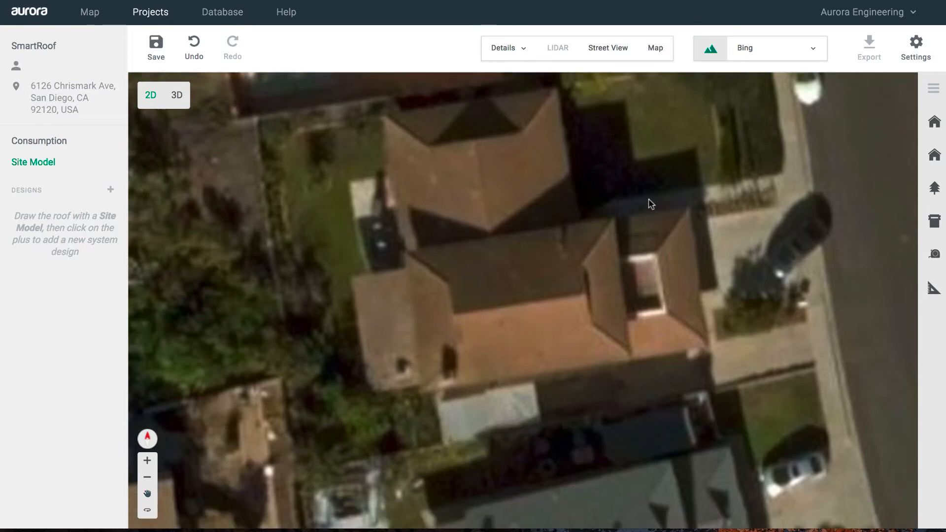
click(617, 52)
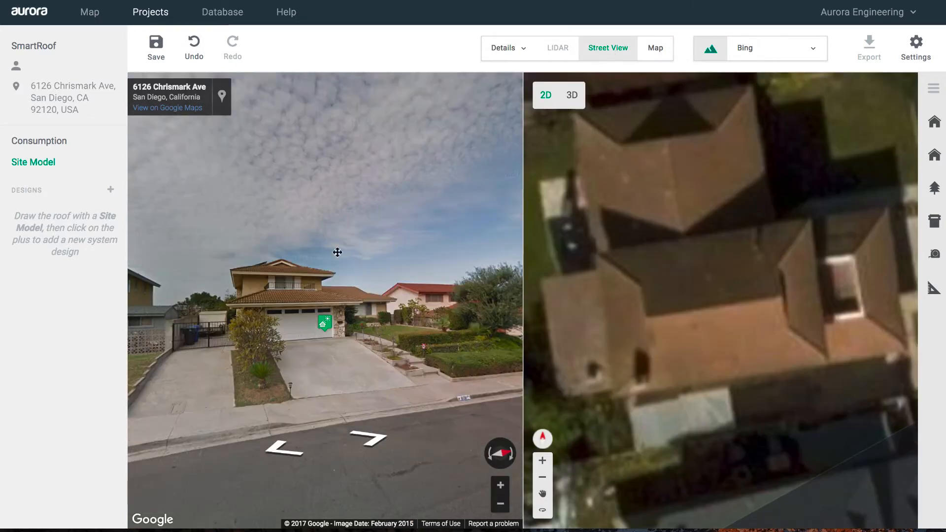
scroll(300, 264, up, 3)
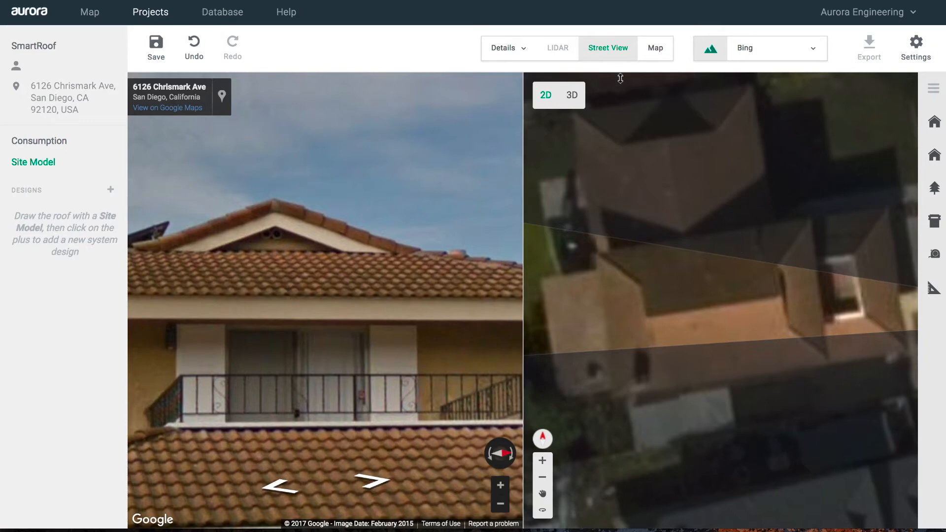
click(607, 49)
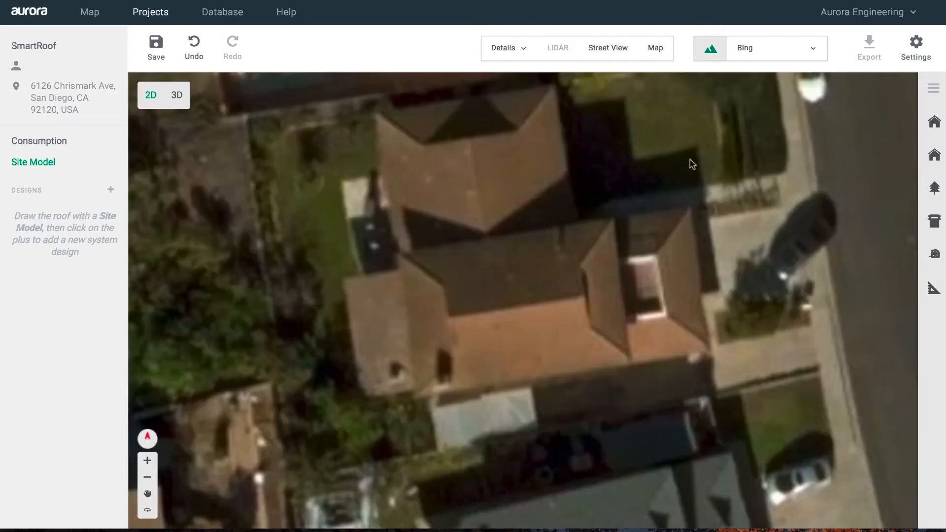
- Trace a closed four-corner roof outline around the central wing of the multi-hipped house
click(932, 155)
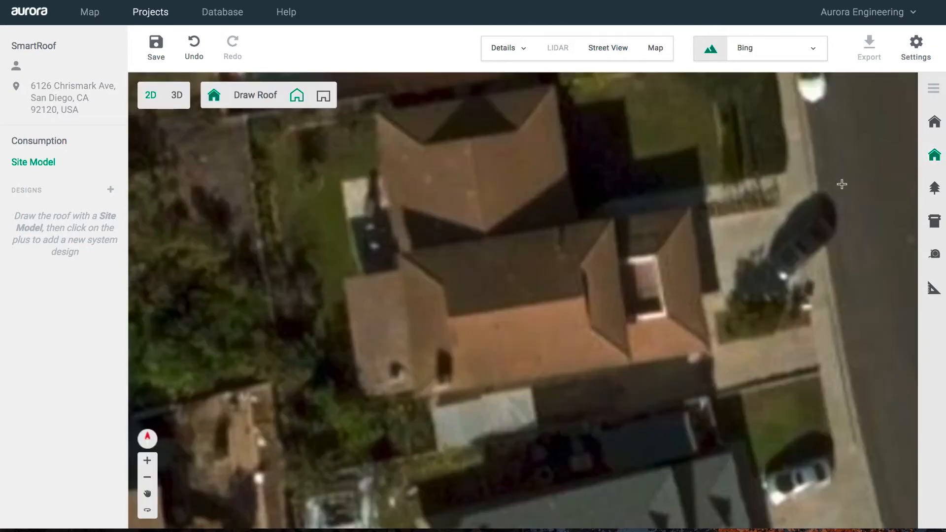
click(611, 219)
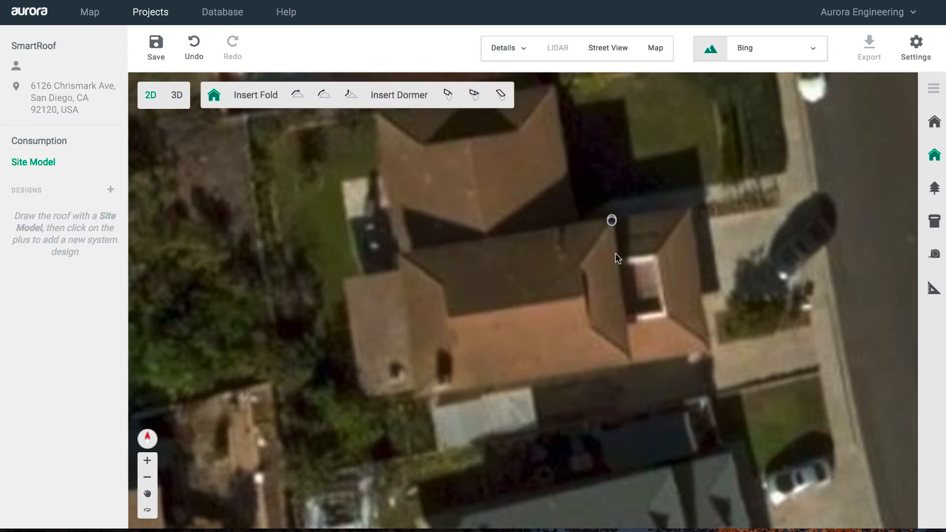
click(630, 363)
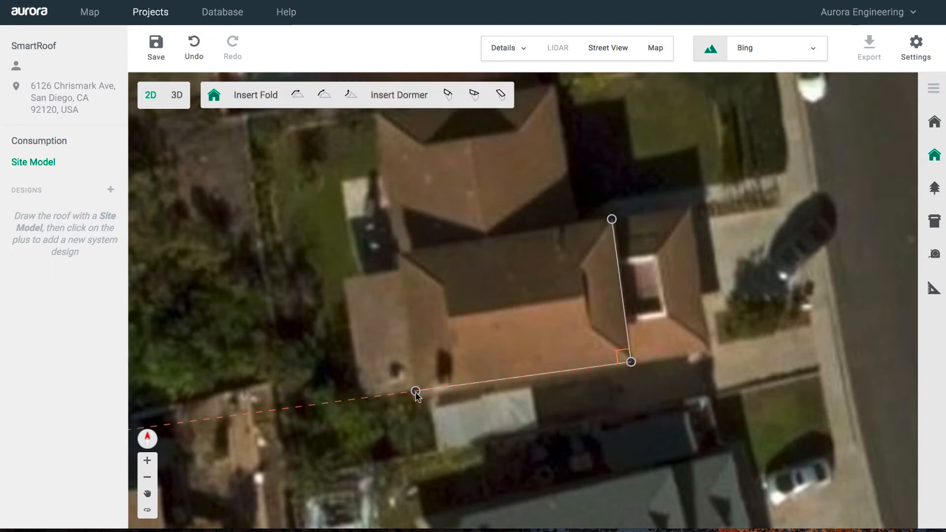
click(417, 392)
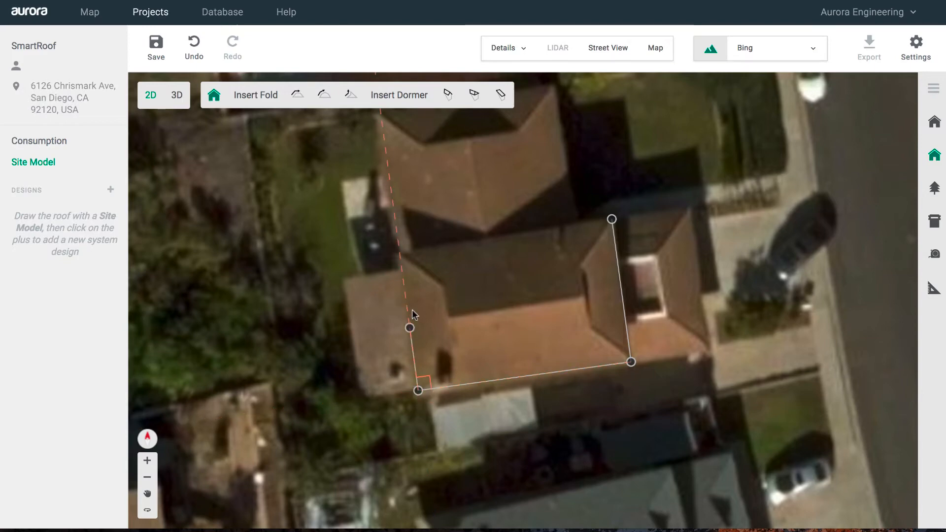
click(399, 249)
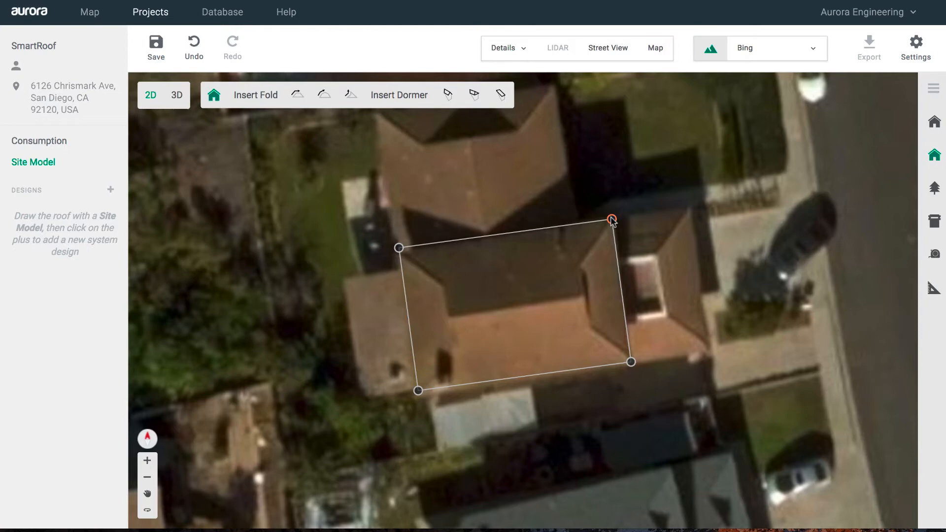
click(611, 219)
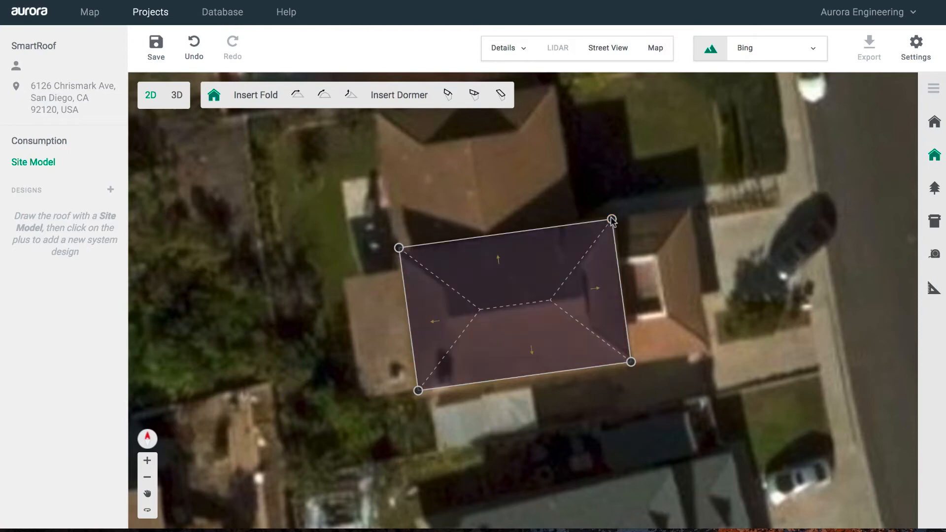
- Add vertical folds across the right and left hips to make them gable ends
click(349, 96)
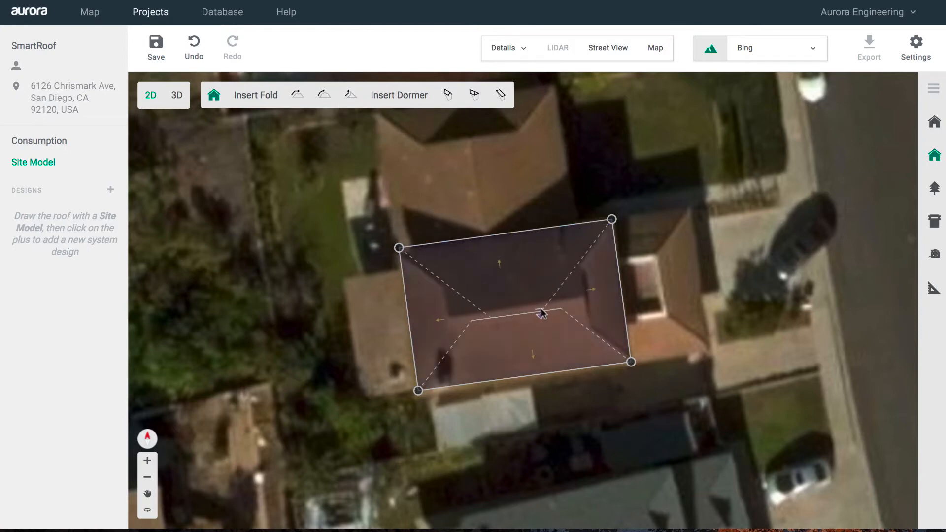
click(588, 304)
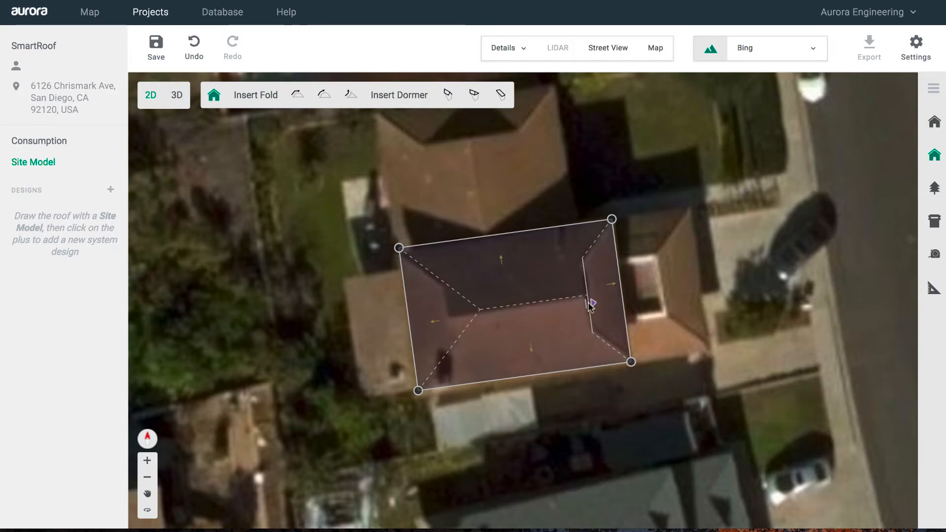
click(350, 96)
click(448, 321)
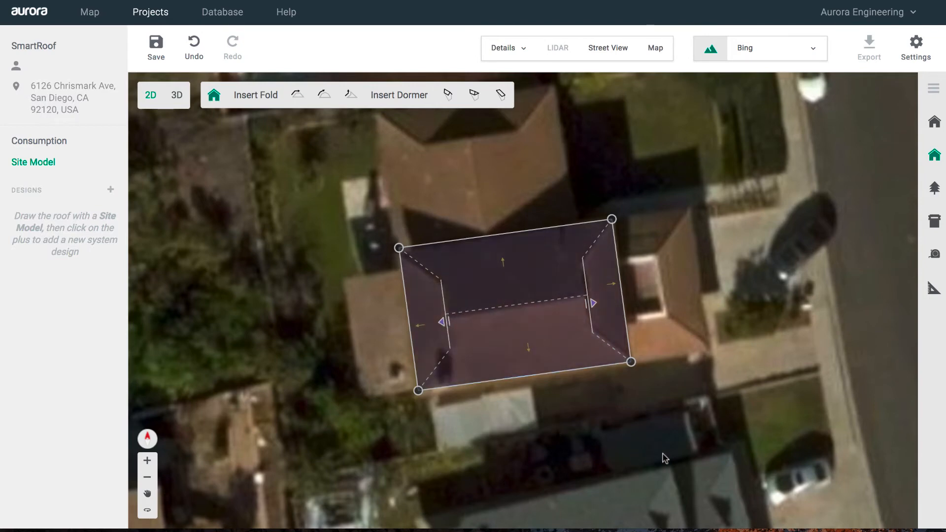
- Finish editing the roof, save the project and view it in 3D
click(676, 457)
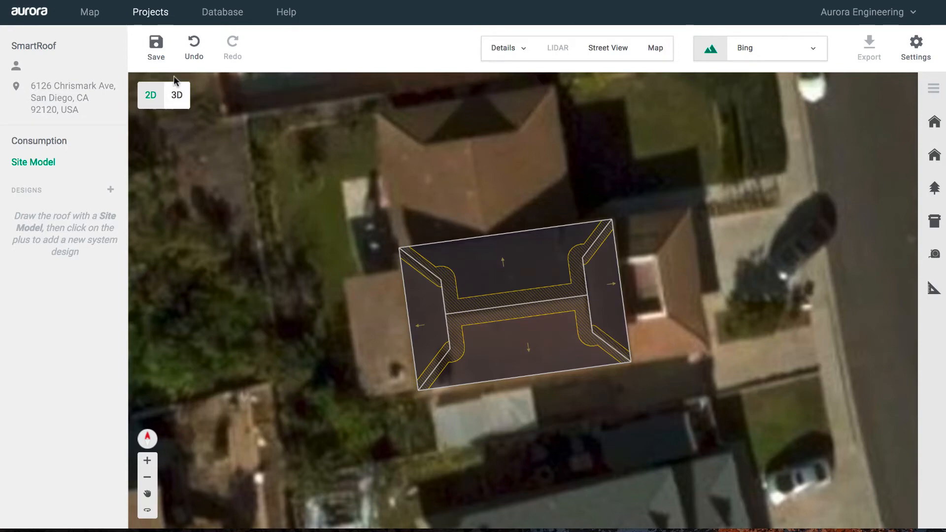
click(156, 49)
click(177, 96)
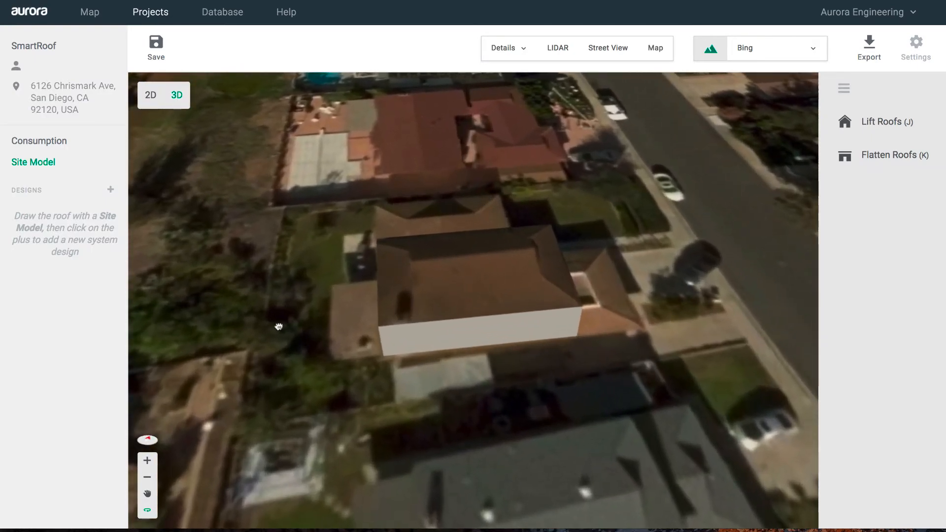
- Orbit the 3D model around to the gable end, then save the finished house
drag(279, 327, 291, 295)
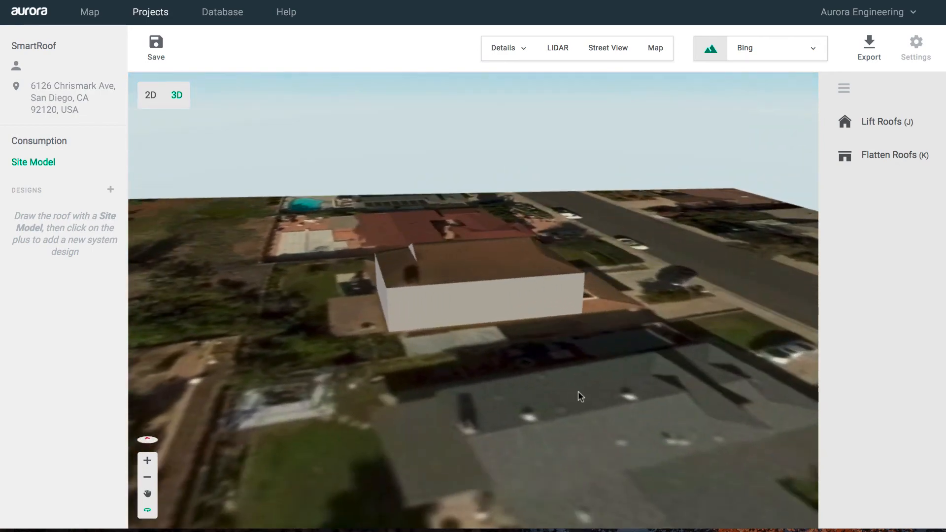
drag(577, 391, 436, 373)
scroll(436, 373, up, 5)
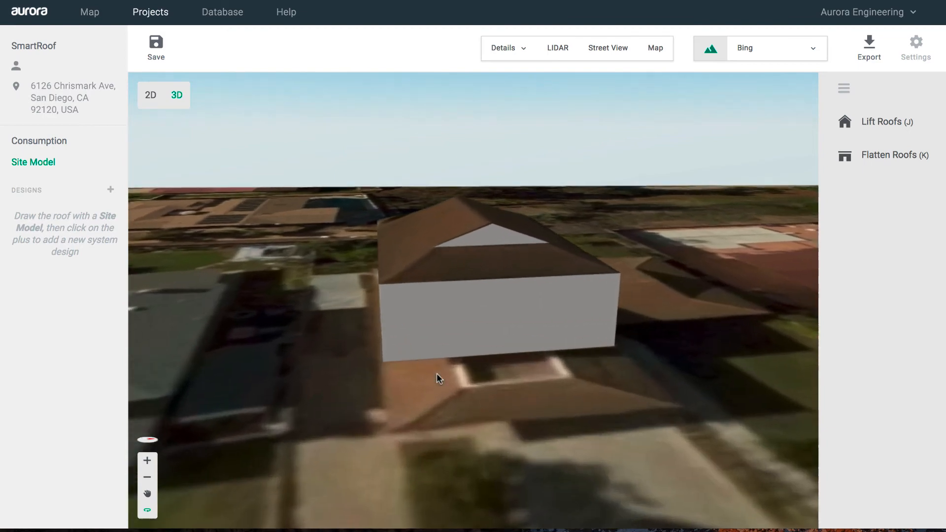
scroll(437, 374, up, 3)
scroll(436, 373, down, 5)
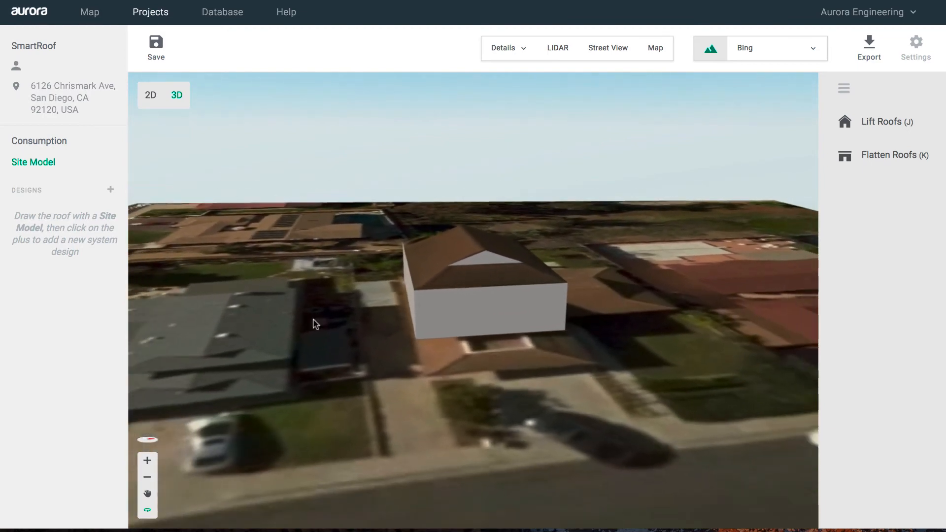
click(156, 47)
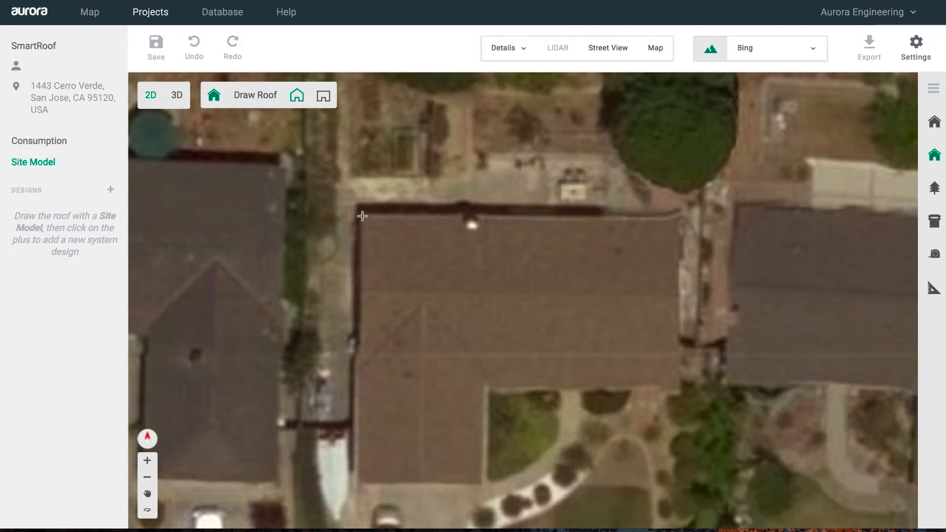
- Trace the rectangular main roof over the house's four corners, squaring the bottom-left vertex
click(362, 216)
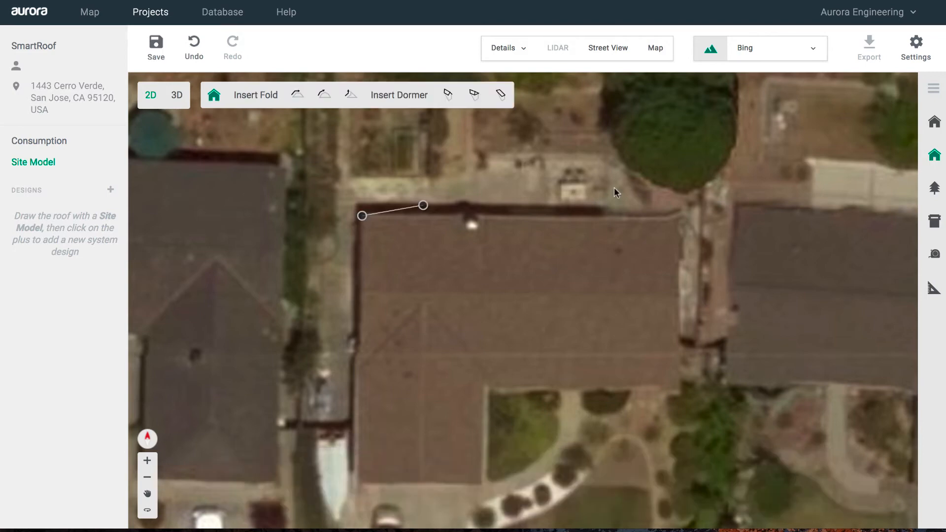
click(678, 220)
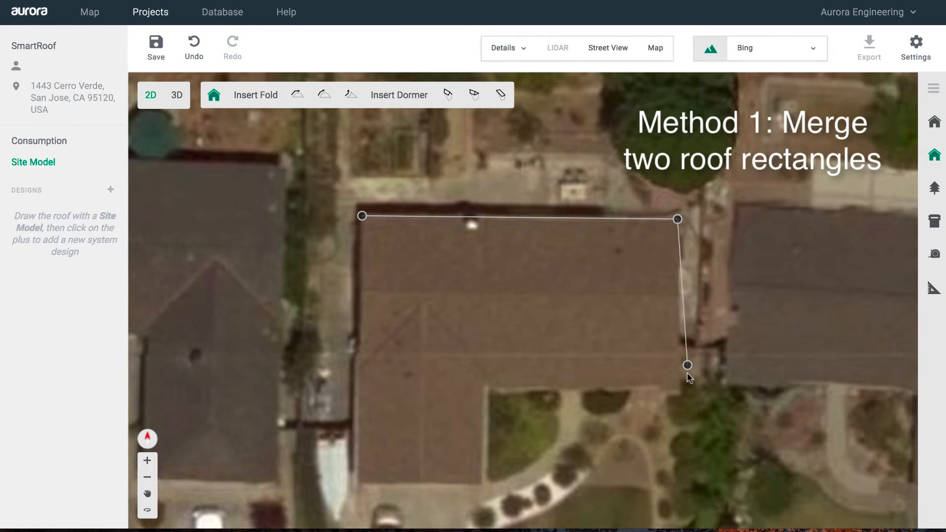
click(676, 389)
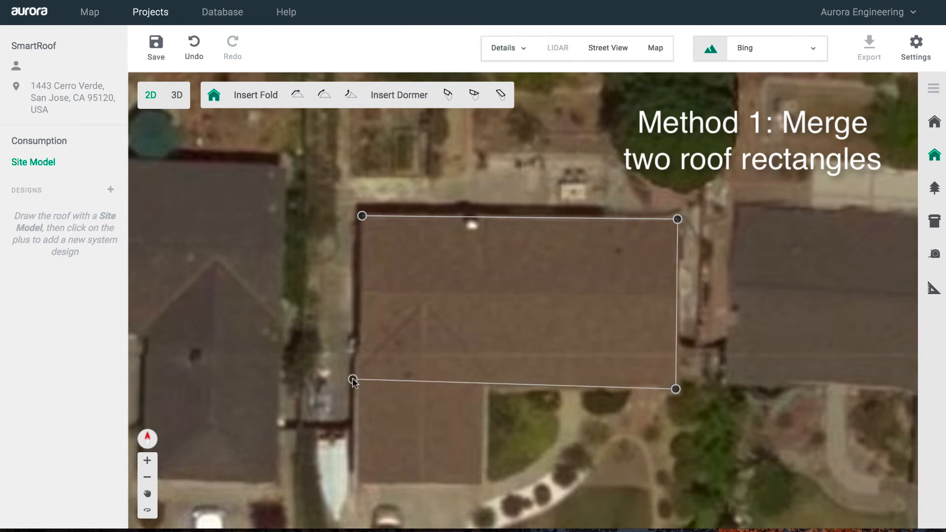
click(355, 386)
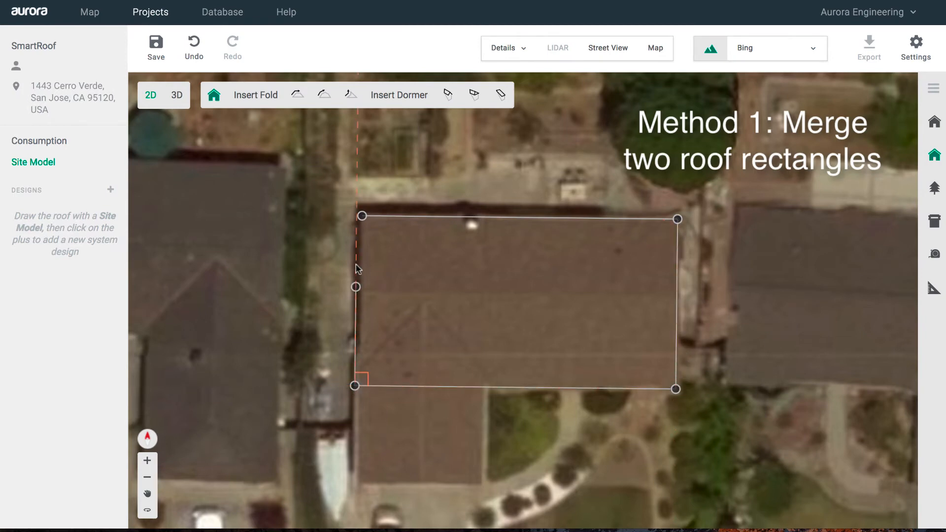
click(362, 216)
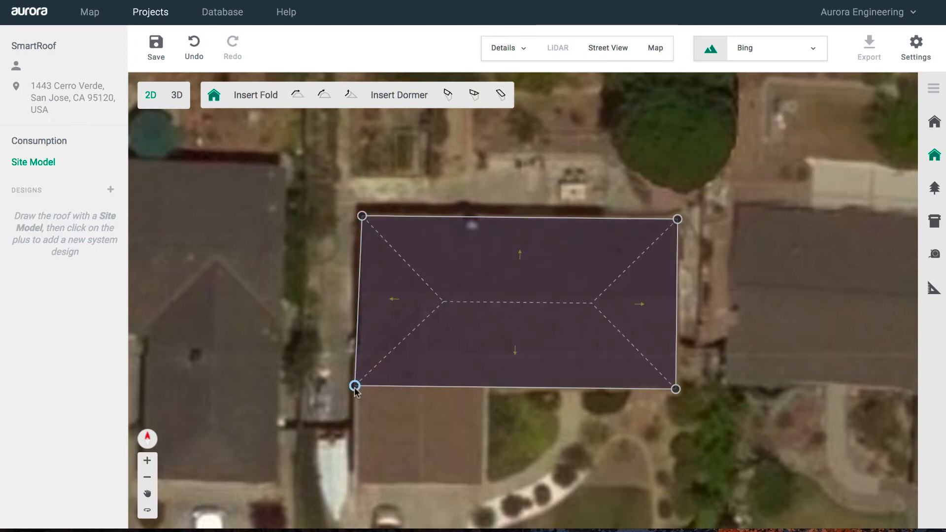
drag(354, 385, 360, 386)
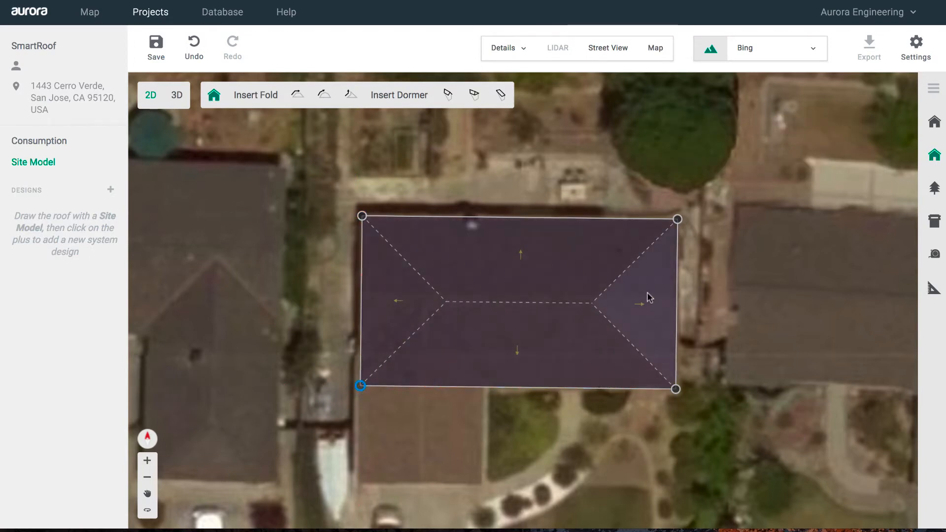
- Turn both short hip ends of the main roof into gables
click(716, 313)
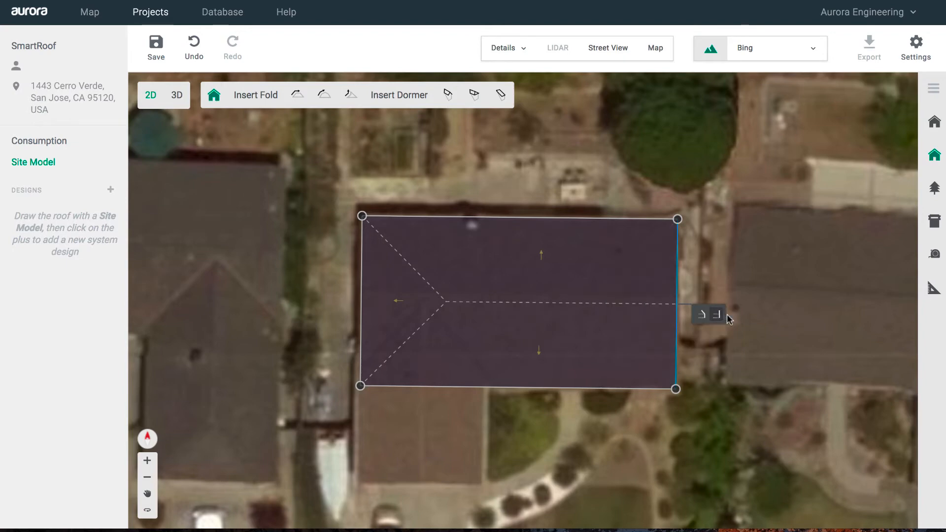
mouse_move(375, 289)
click(331, 257)
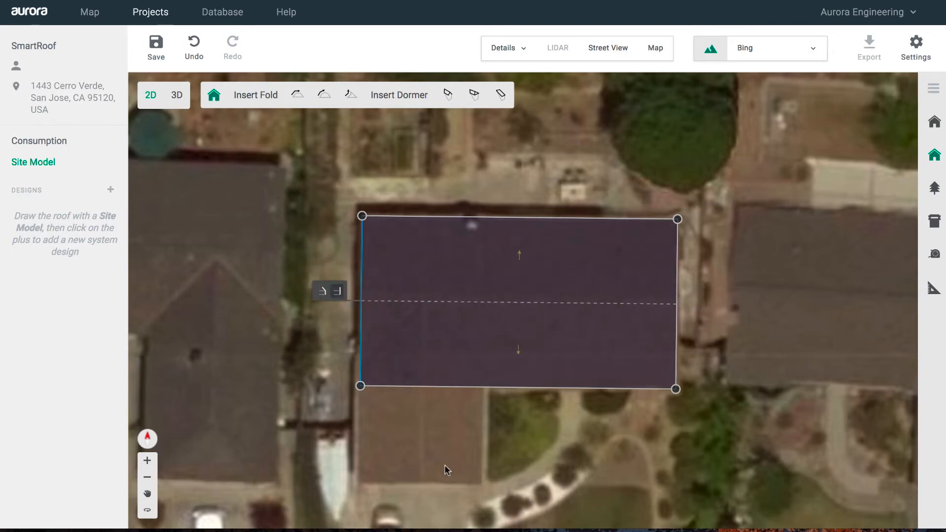
click(554, 465)
click(934, 155)
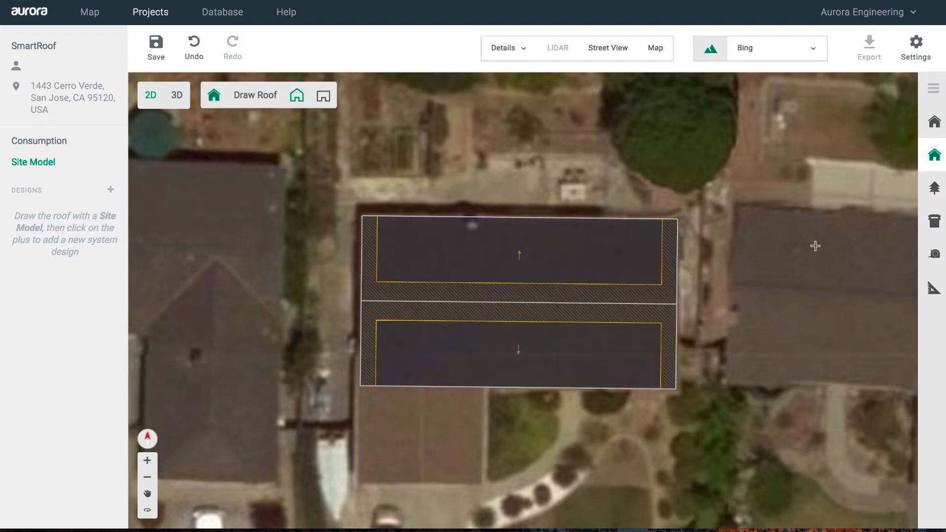
- Draw a rectangular roof section over the southern wing below the main roof
click(483, 479)
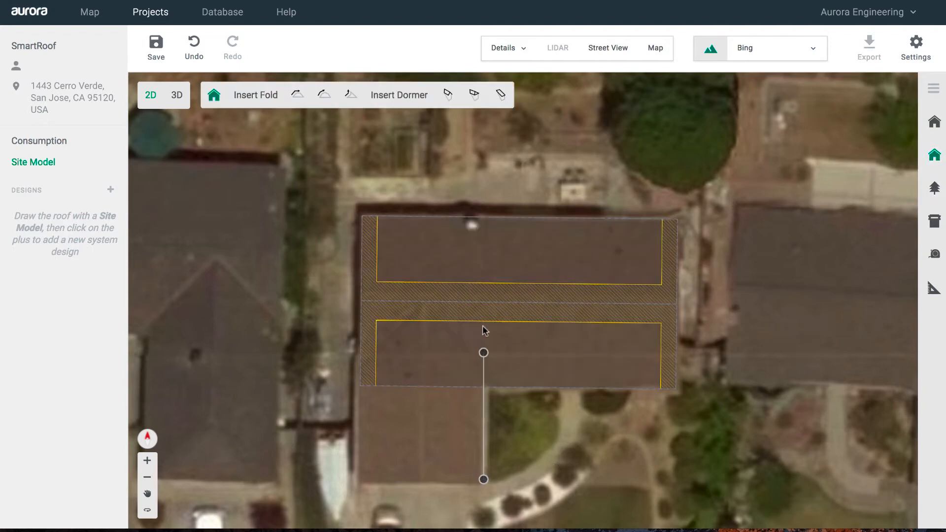
click(484, 305)
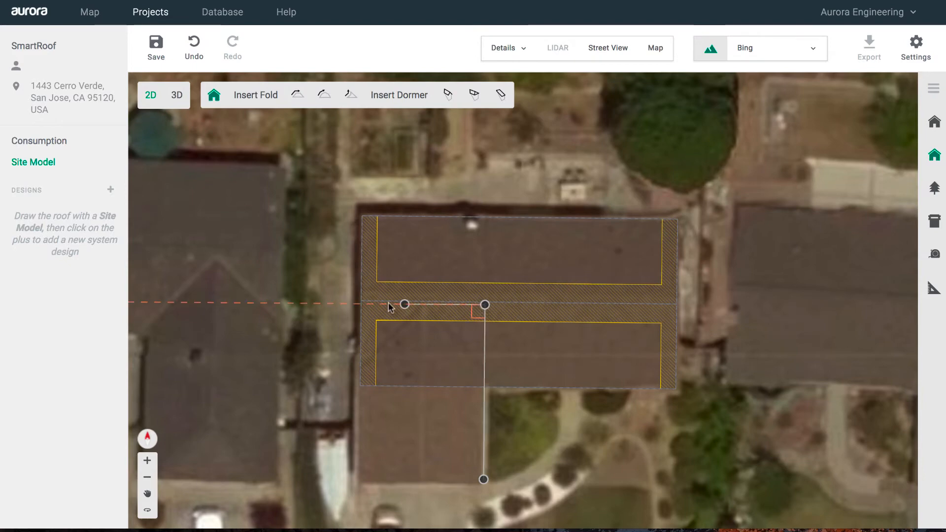
click(355, 304)
click(356, 478)
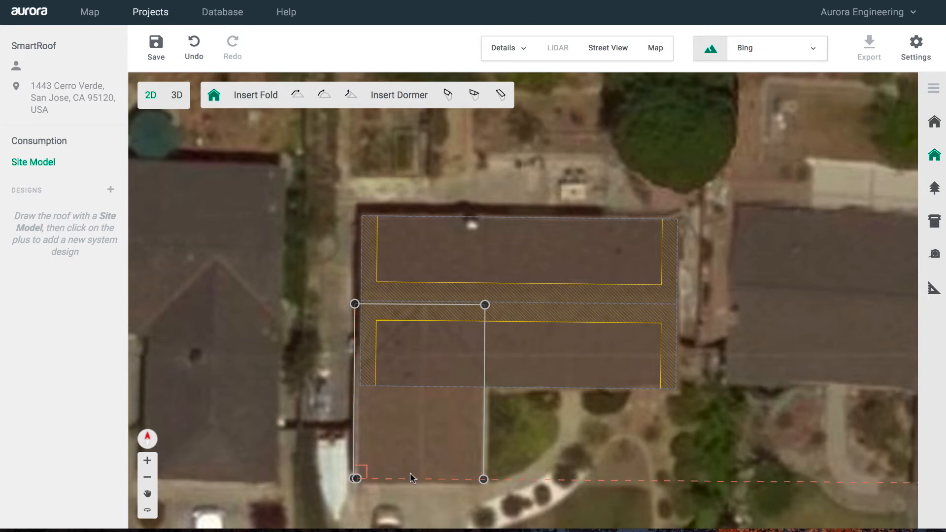
click(483, 479)
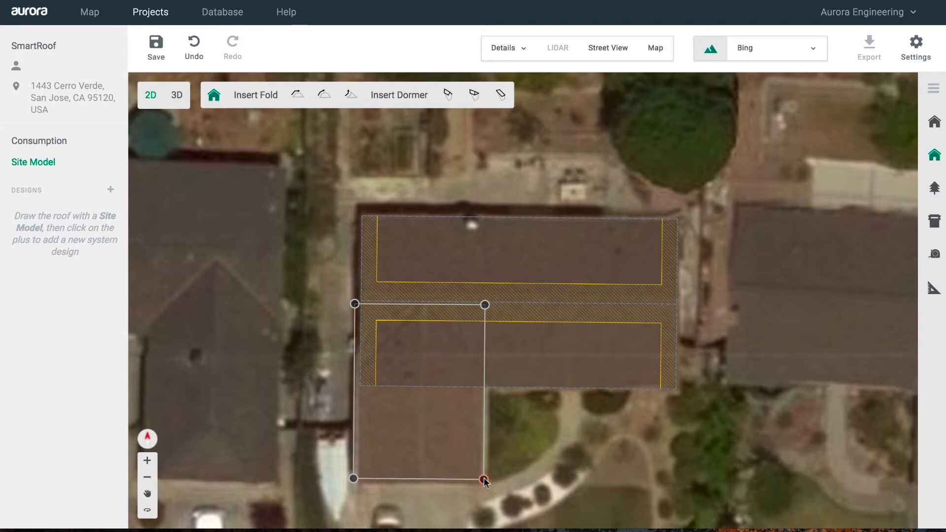
- Unpitch the wing's joining edge and shift the main roof's left edge to align with it
click(416, 337)
click(452, 245)
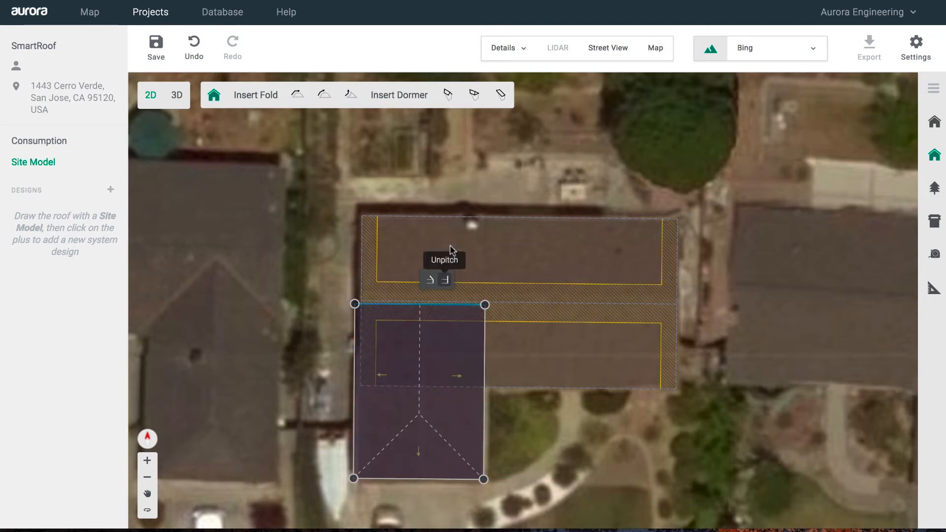
click(338, 270)
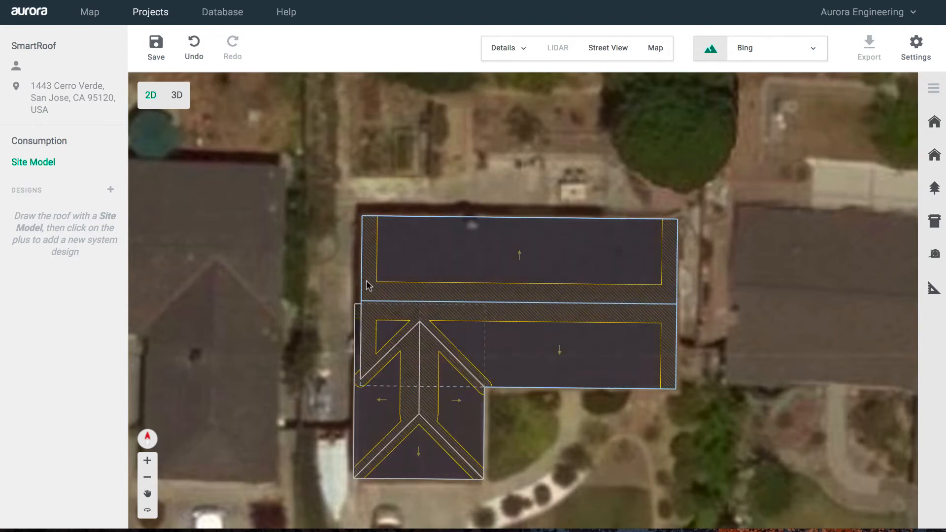
click(365, 286)
double_click(366, 286)
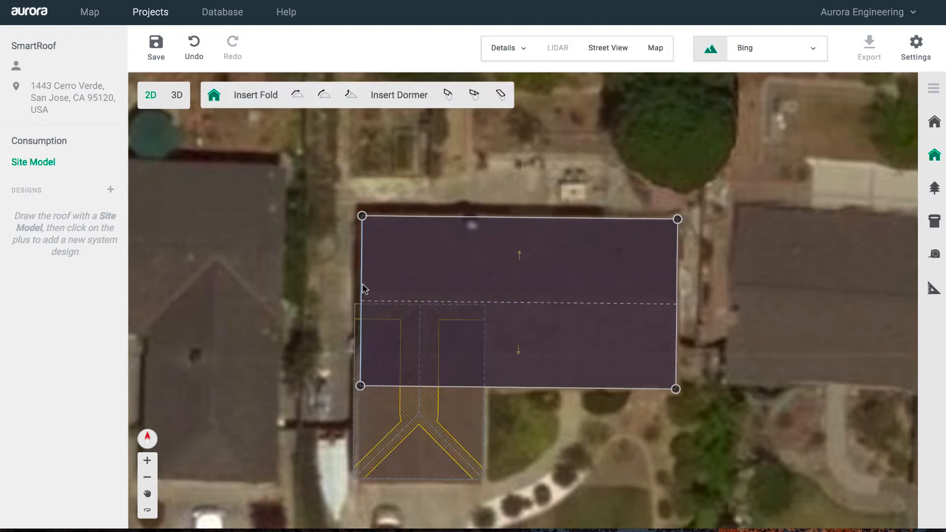
drag(364, 289, 355, 290)
click(291, 384)
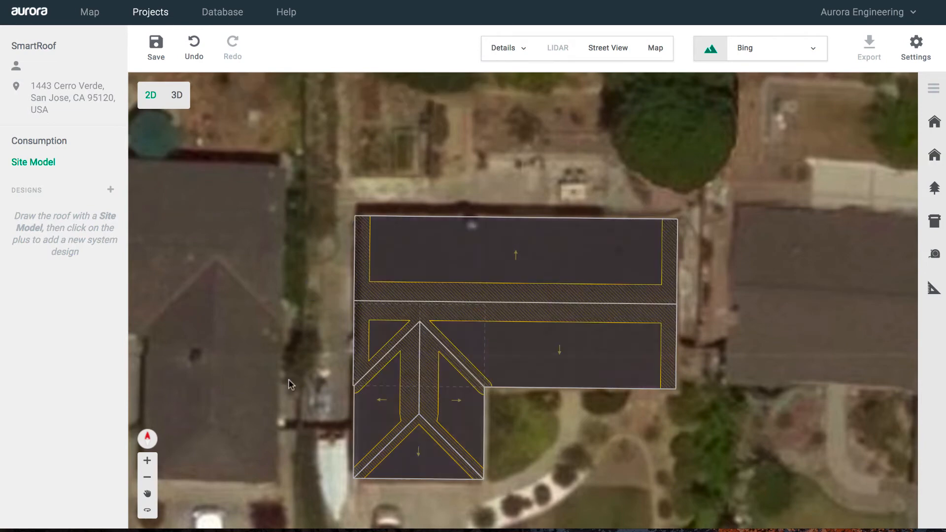
- Save the L-shaped roof, inspect it by orbiting in 3D, then return to 2D saving changes
scroll(291, 383, up, 1)
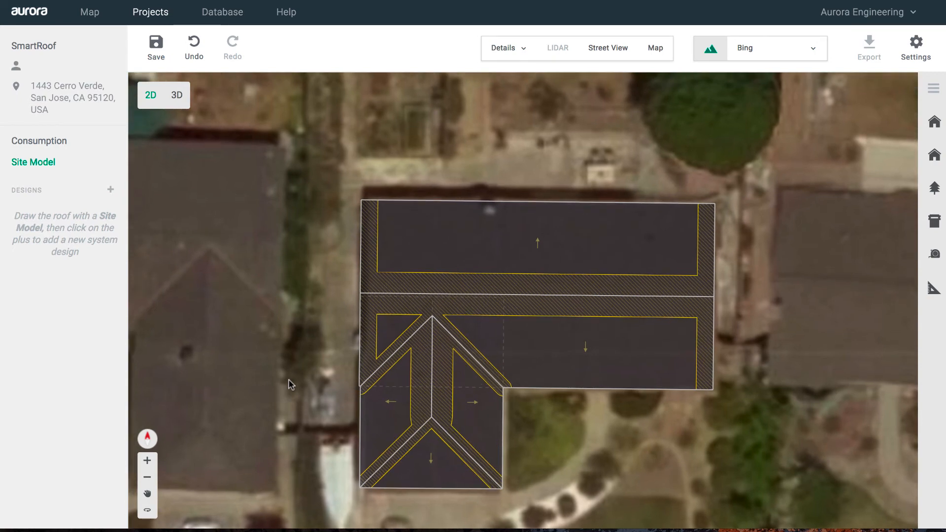
click(156, 44)
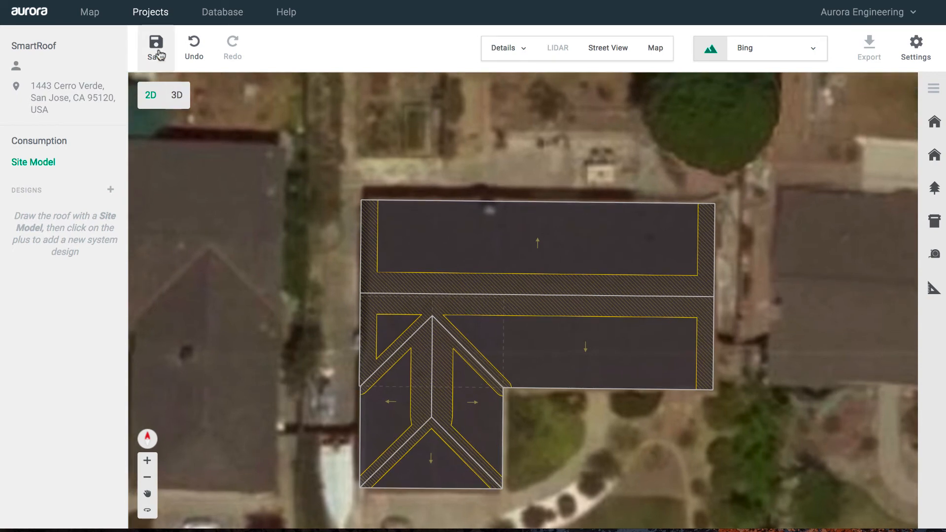
click(175, 95)
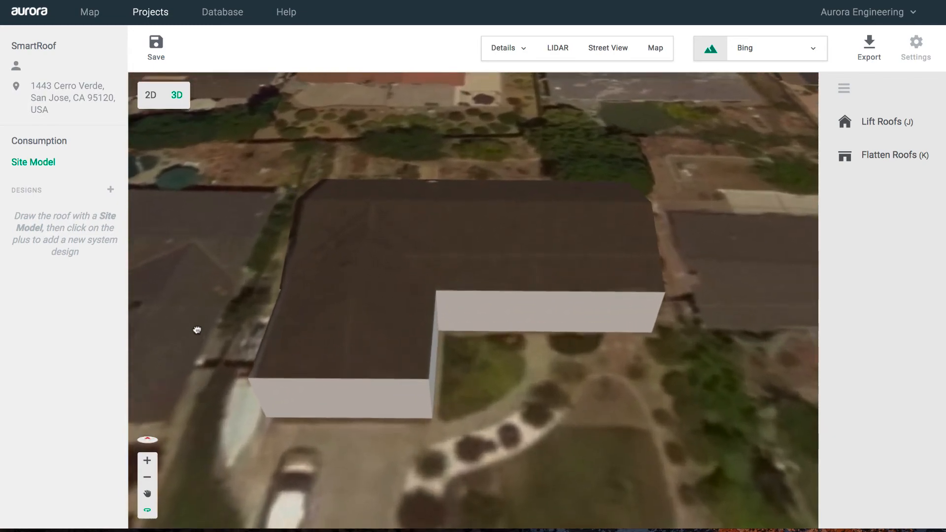
drag(197, 330, 137, 304)
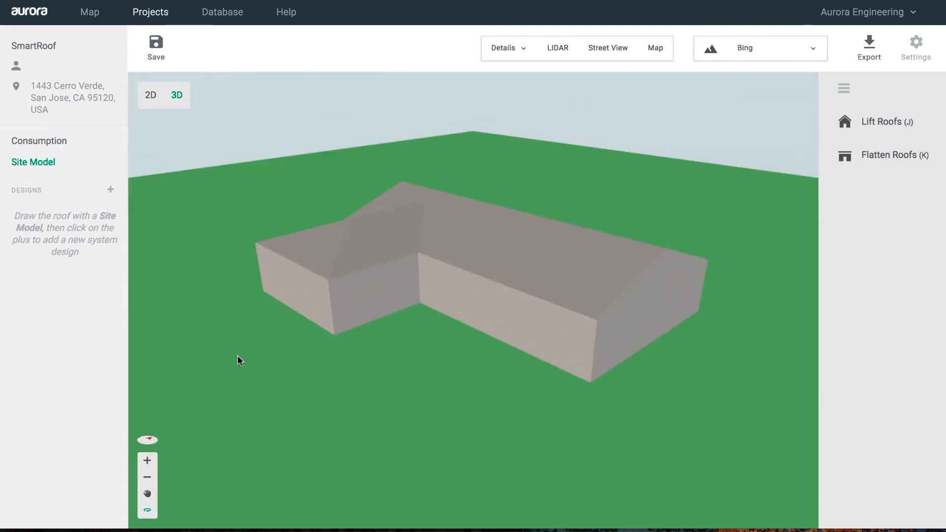
drag(239, 361, 189, 406)
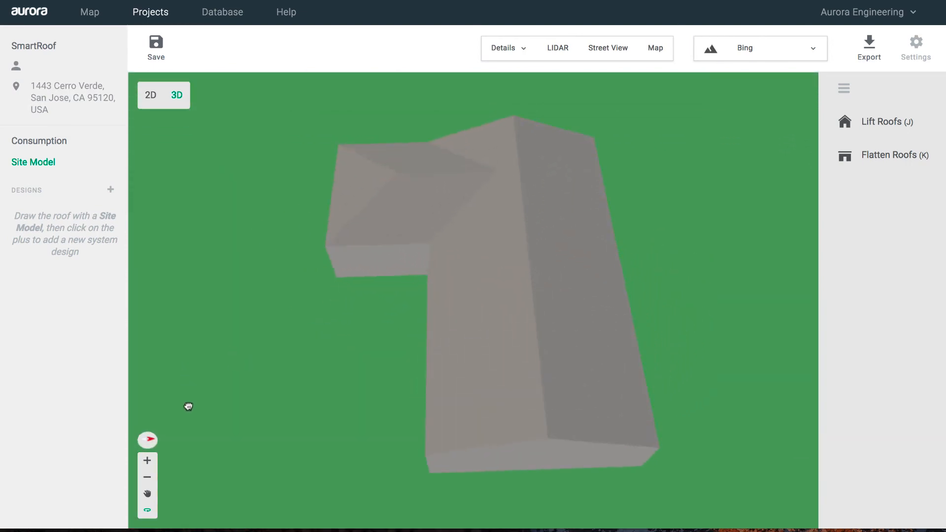
click(149, 95)
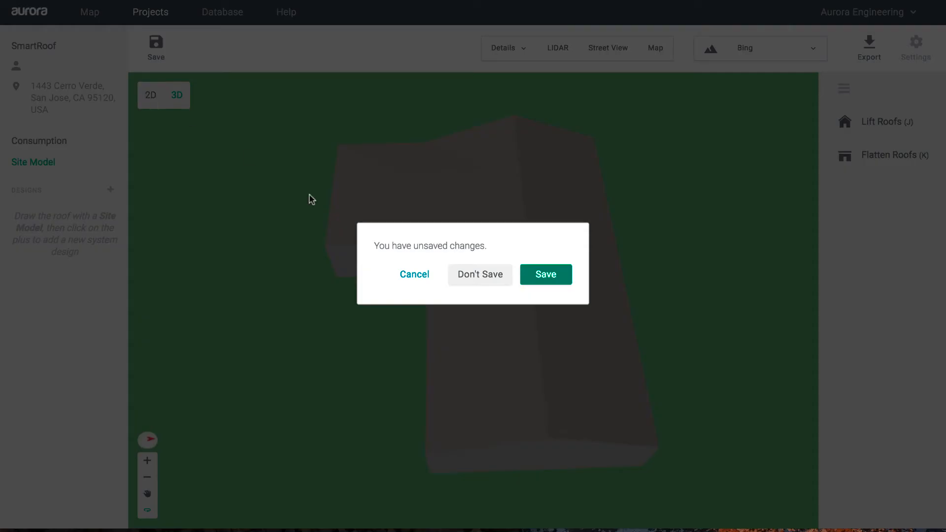
click(548, 285)
scroll(546, 284, down, 3)
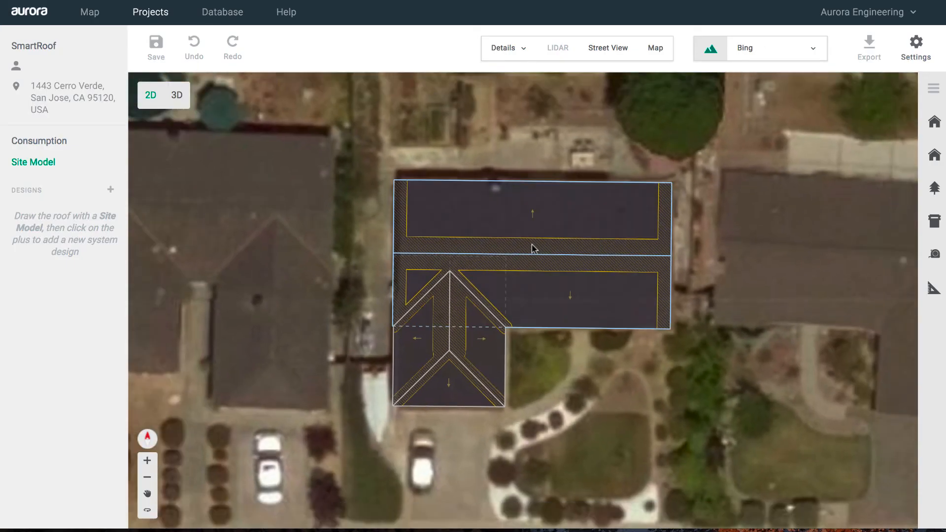
- Delete the existing main roof and wing roof sections
click(532, 249)
key(Delete)
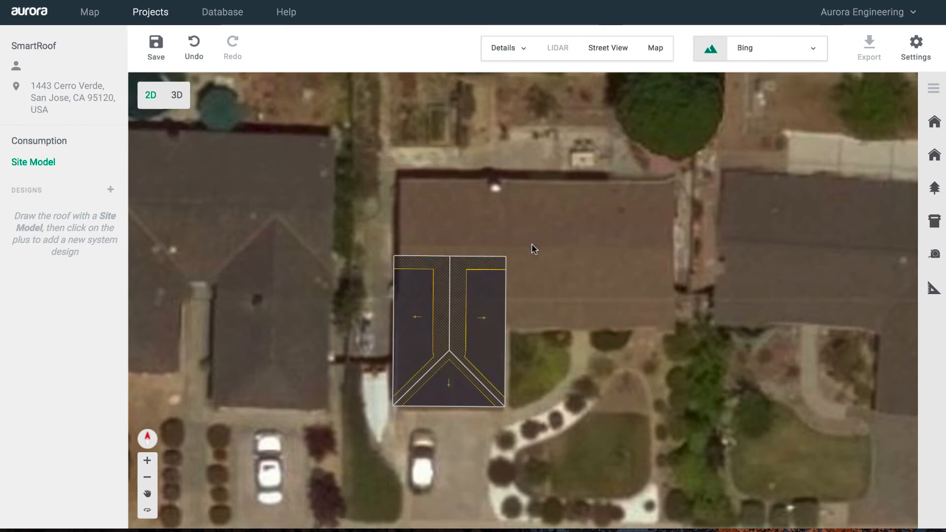
click(462, 310)
key(Delete)
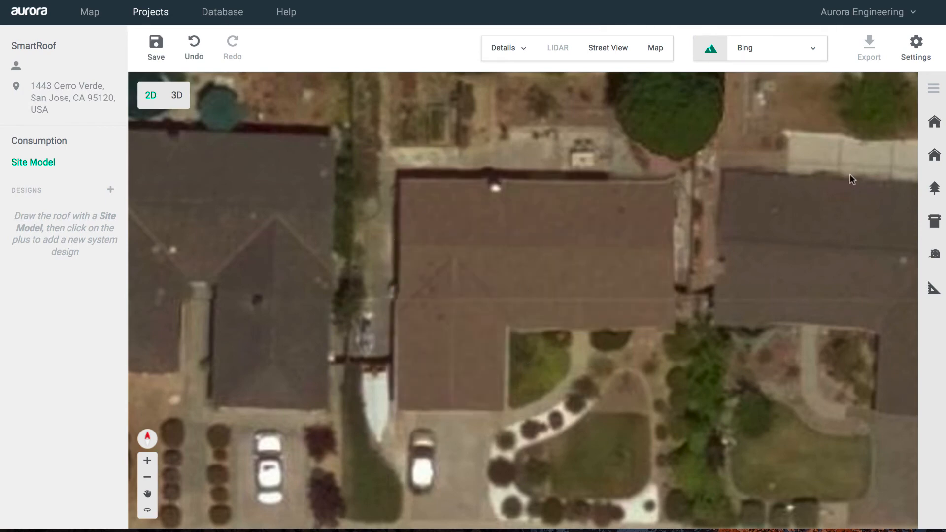
- Trace a rectangular roof outline over the house, aligning the top-right corner to the edge
click(934, 157)
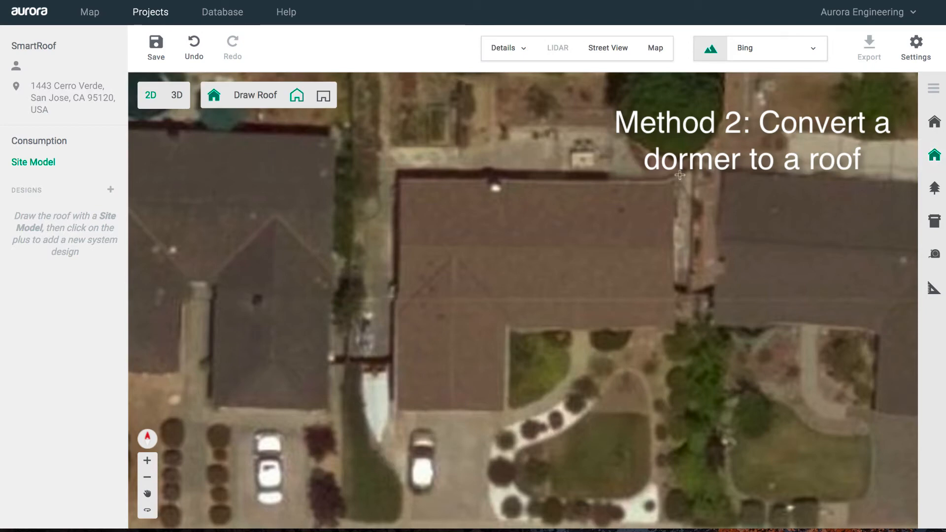
click(401, 181)
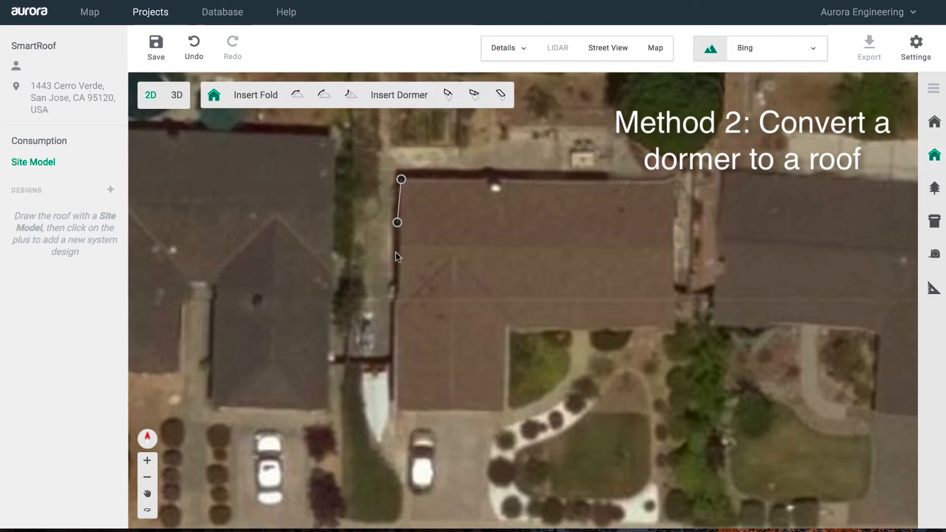
click(402, 323)
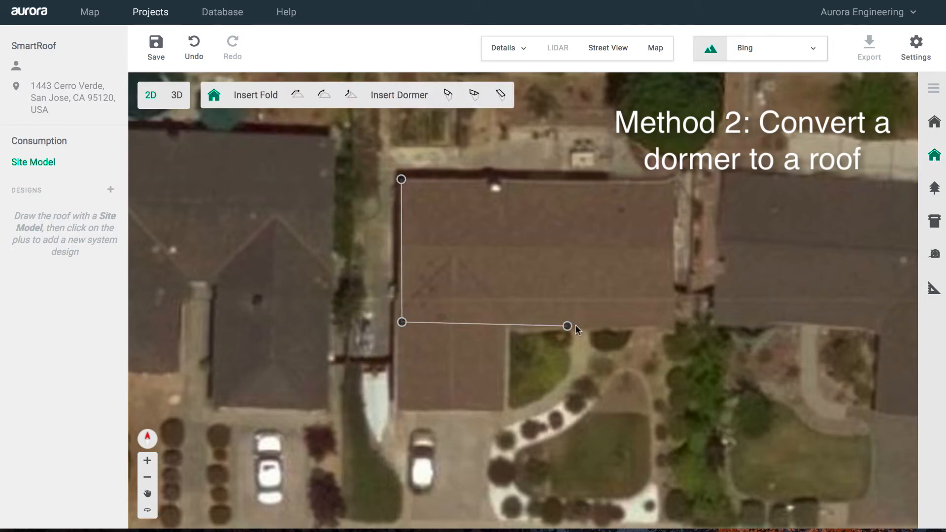
click(671, 321)
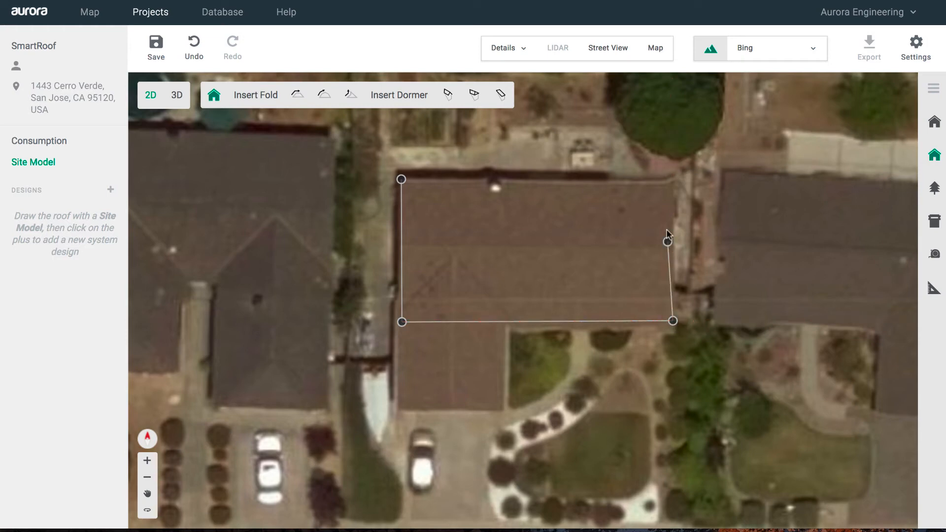
click(672, 185)
click(401, 179)
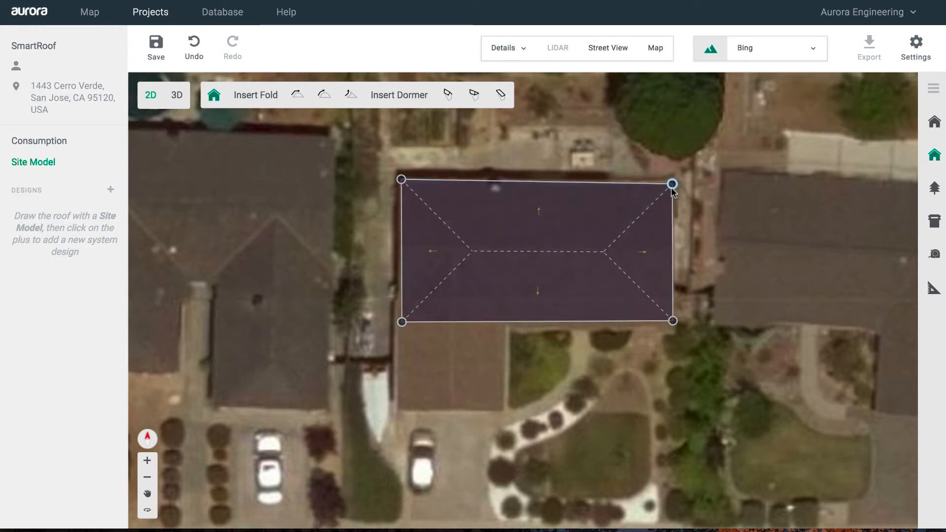
drag(670, 185, 671, 178)
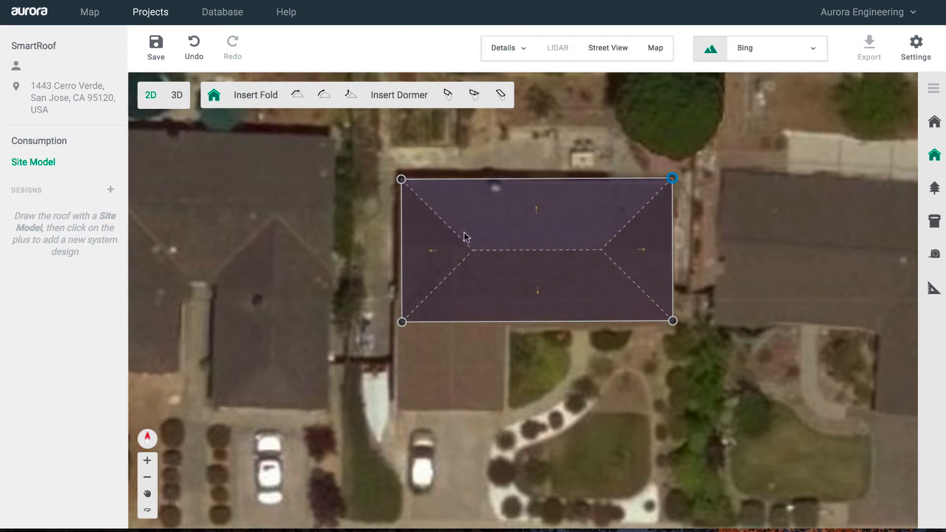
- Push the left edge out to the roofline and turn both short ends into gables
click(401, 252)
drag(401, 253, 395, 252)
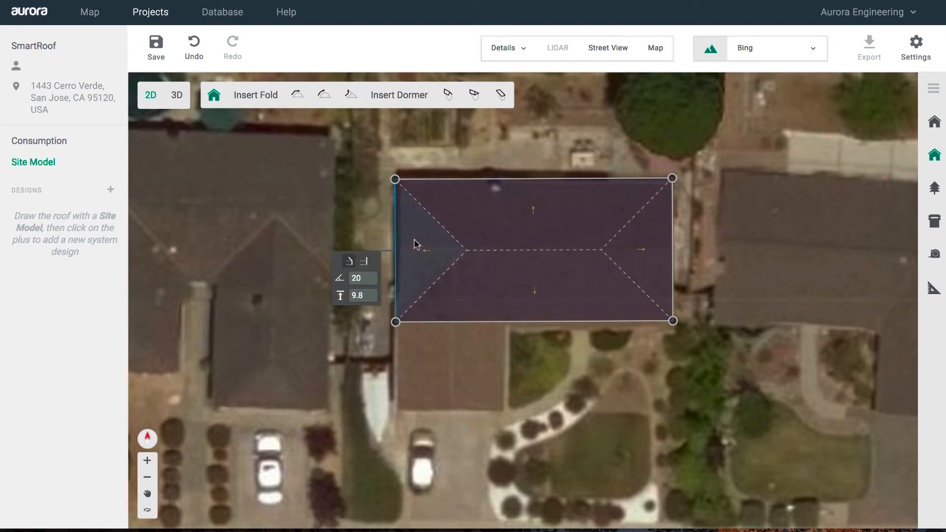
click(363, 261)
click(644, 249)
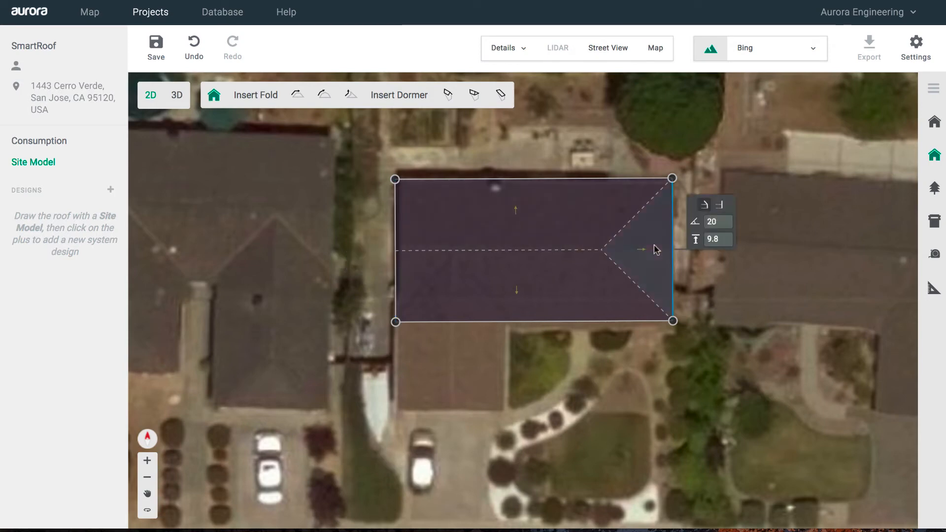
click(720, 207)
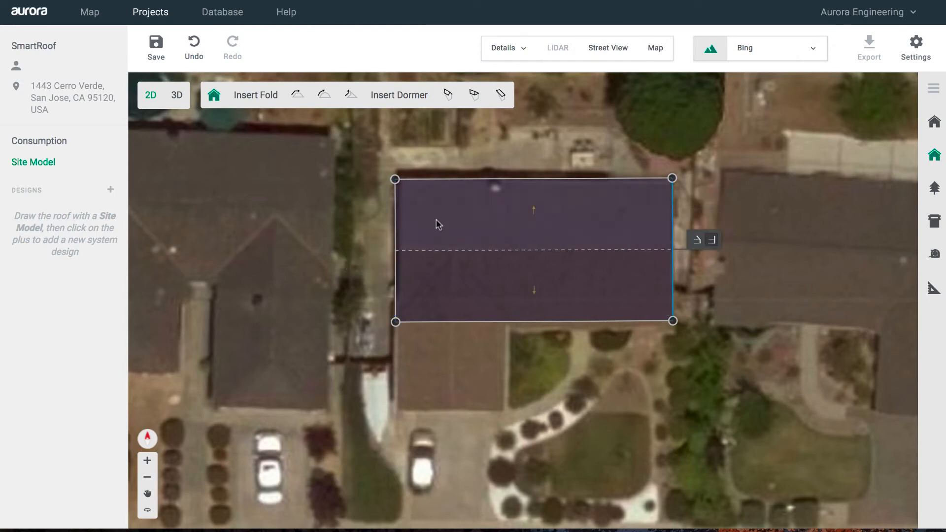
- Place a hipped dormer on the front slope and resize it to cover the front wing
click(472, 97)
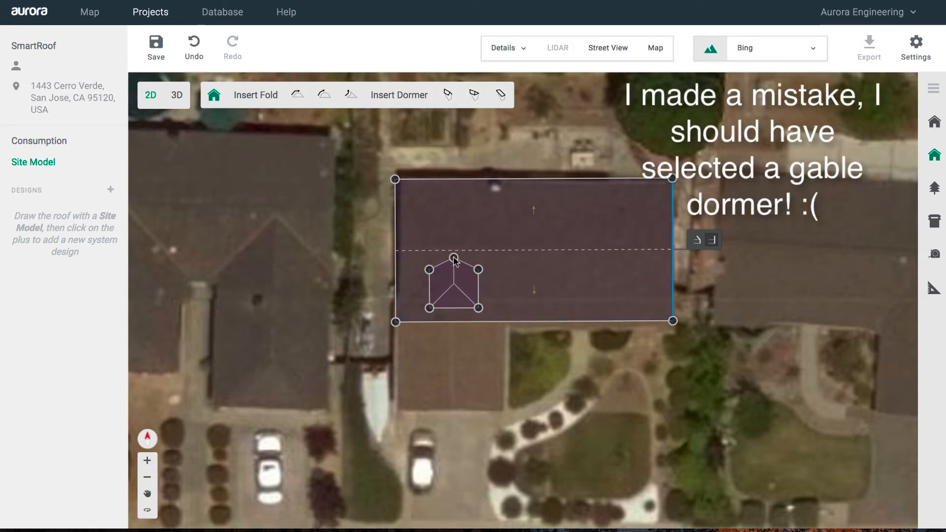
click(454, 260)
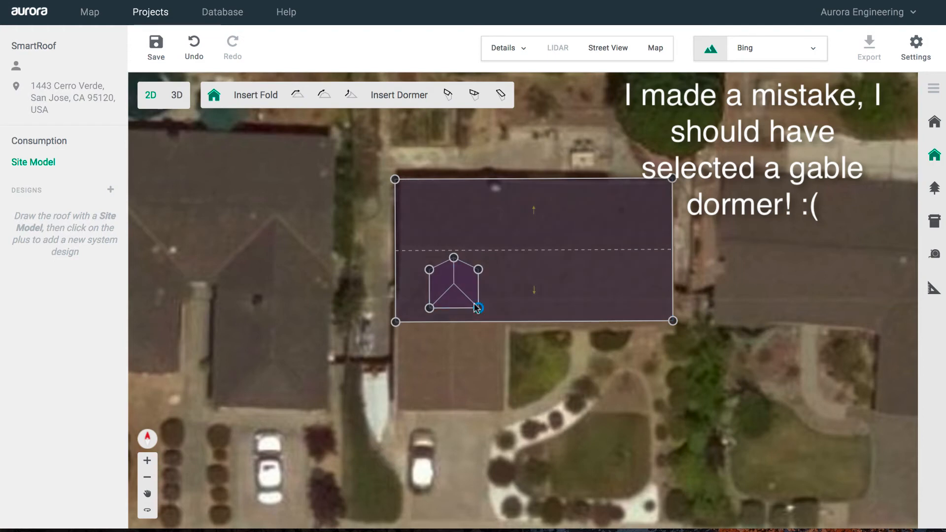
drag(477, 308, 506, 408)
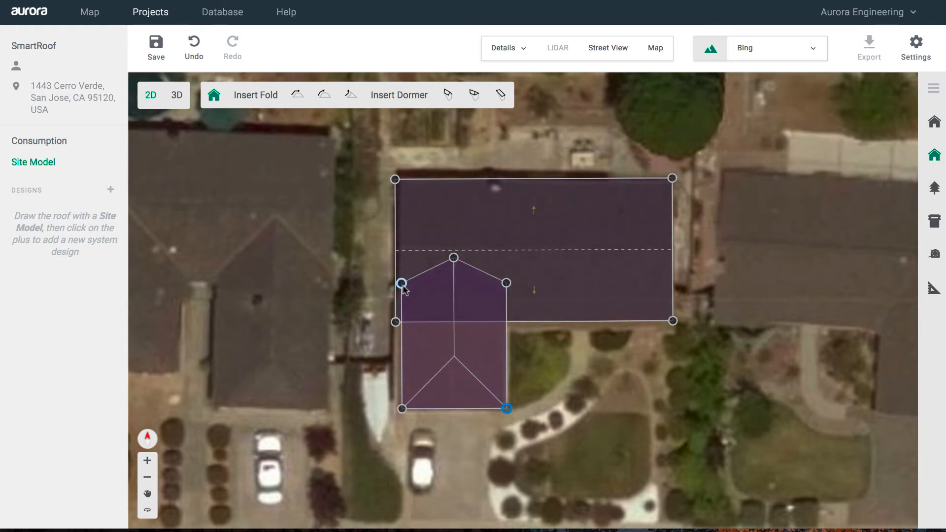
drag(401, 283, 402, 309)
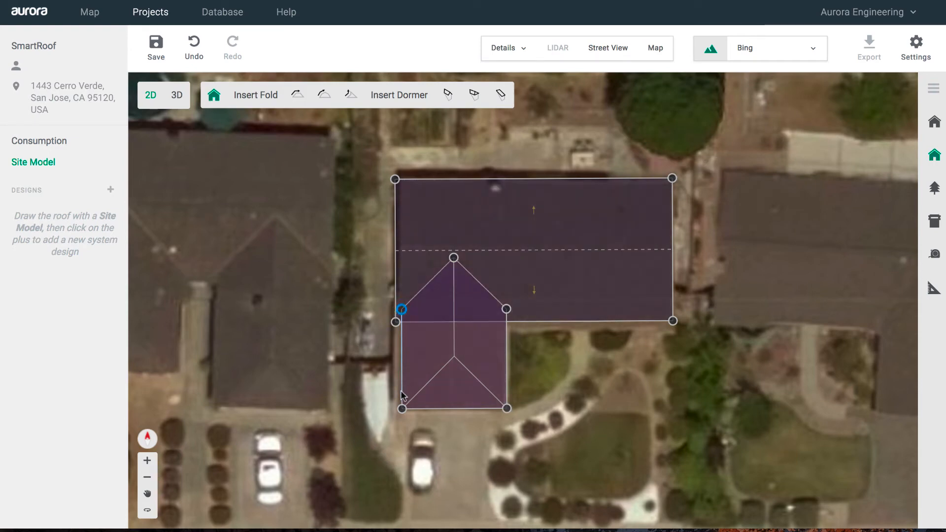
drag(402, 409, 396, 408)
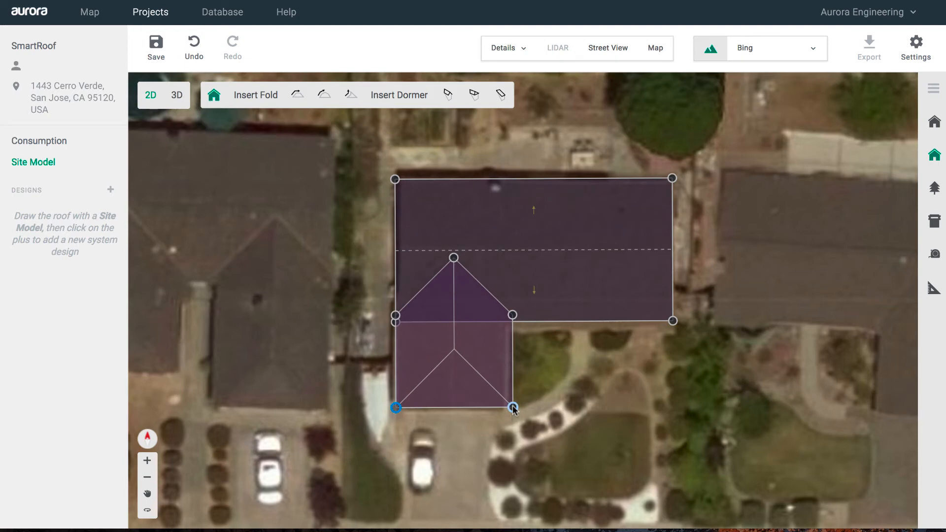
drag(513, 407, 510, 407)
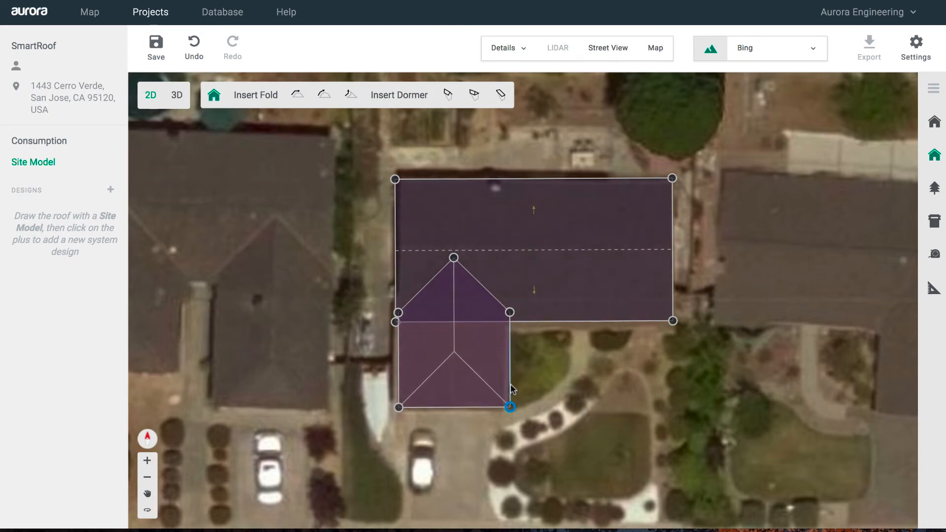
drag(509, 312, 510, 322)
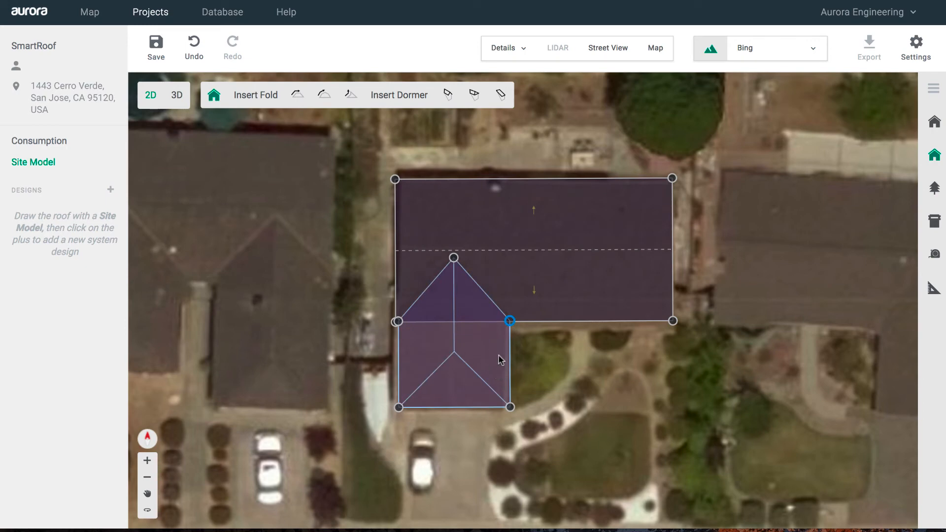
- Convert the dormer into a standalone roof section merged with the main gable roof
click(477, 357)
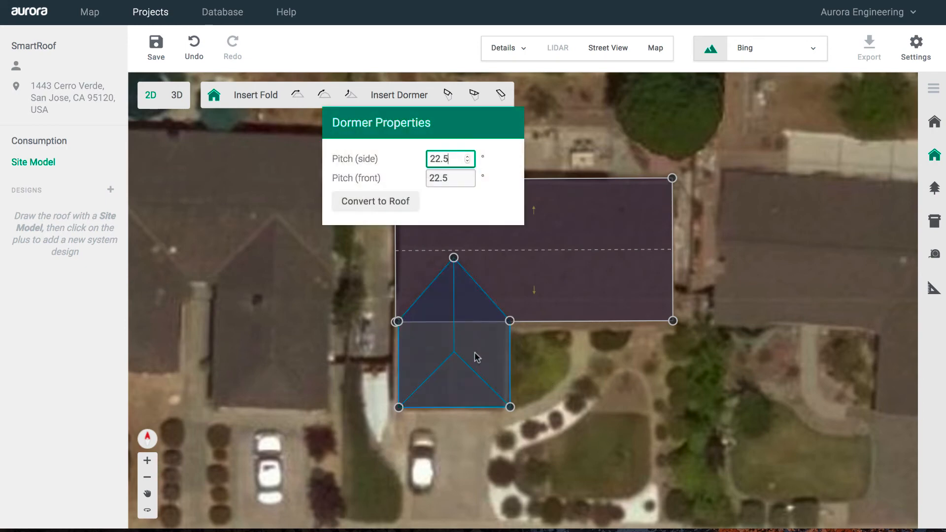
click(381, 202)
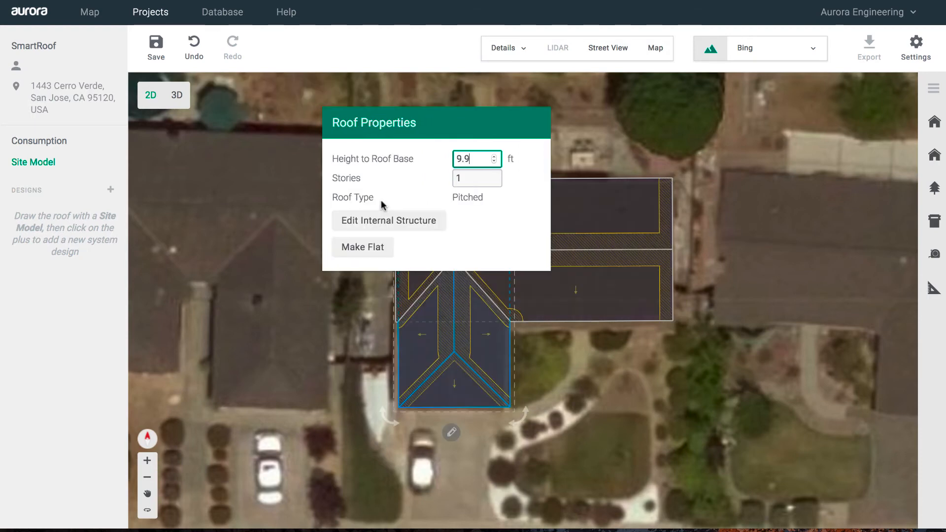
click(551, 357)
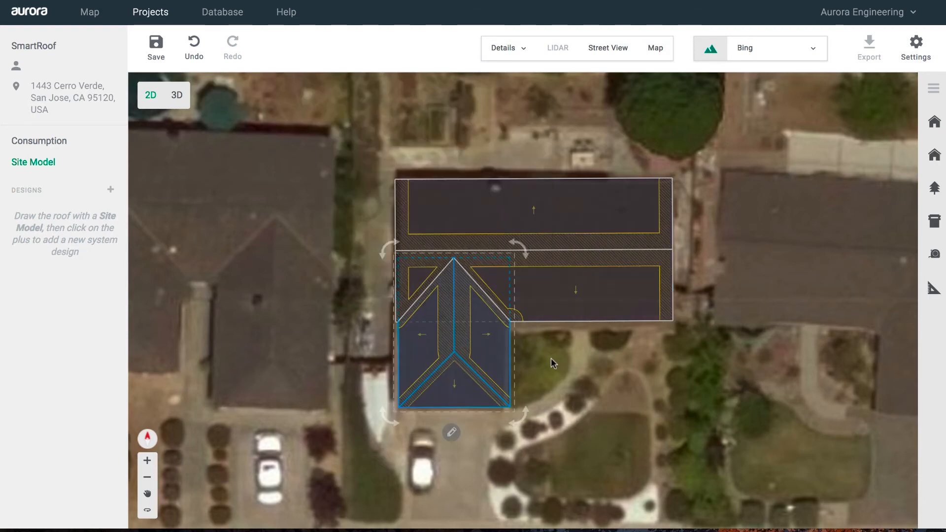
click(448, 345)
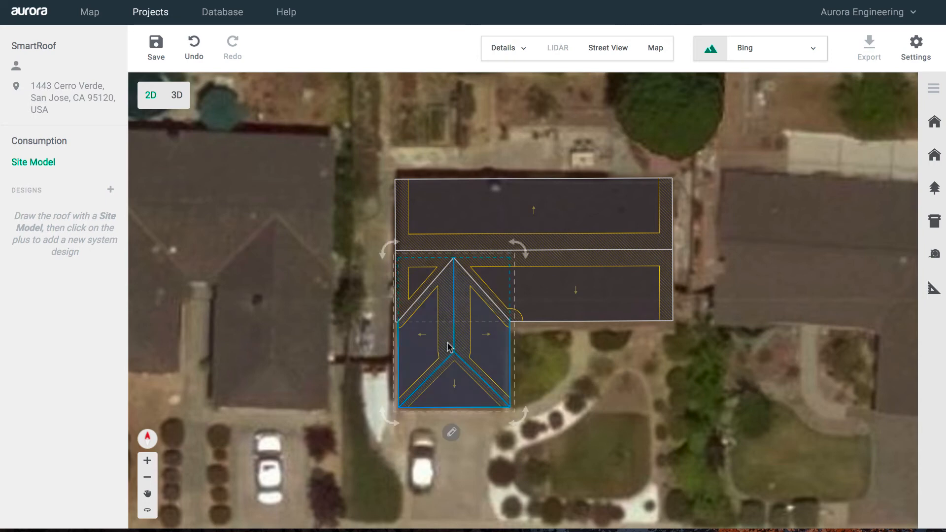
click(552, 367)
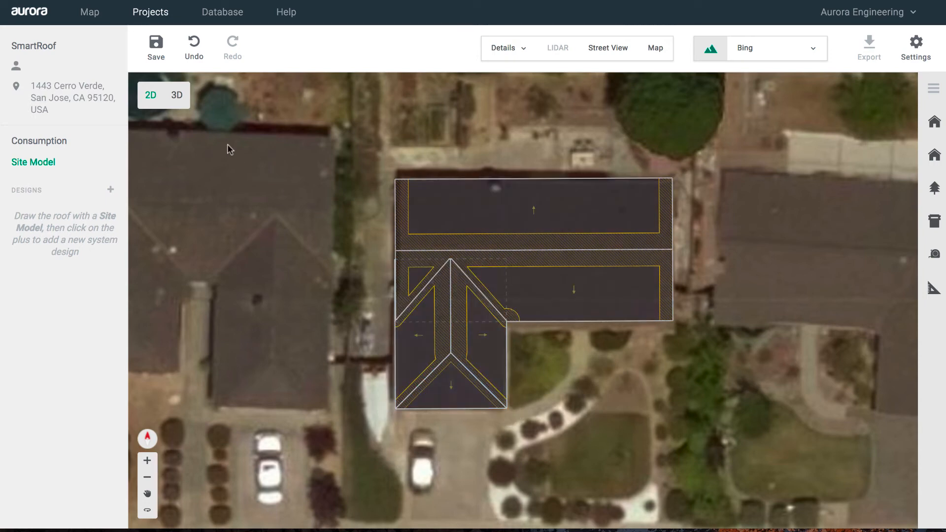
click(177, 96)
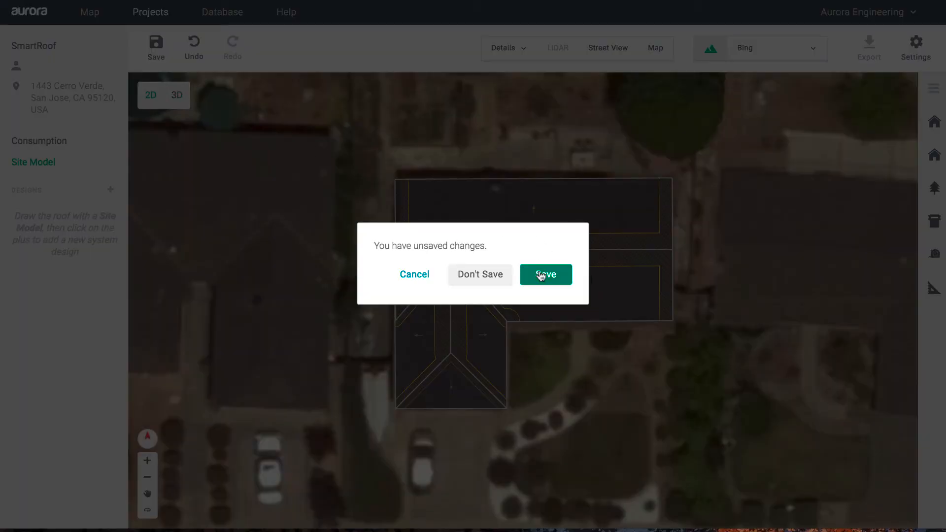
- Save pending changes, orbit the 3D house to a side view, and save the site model
click(542, 274)
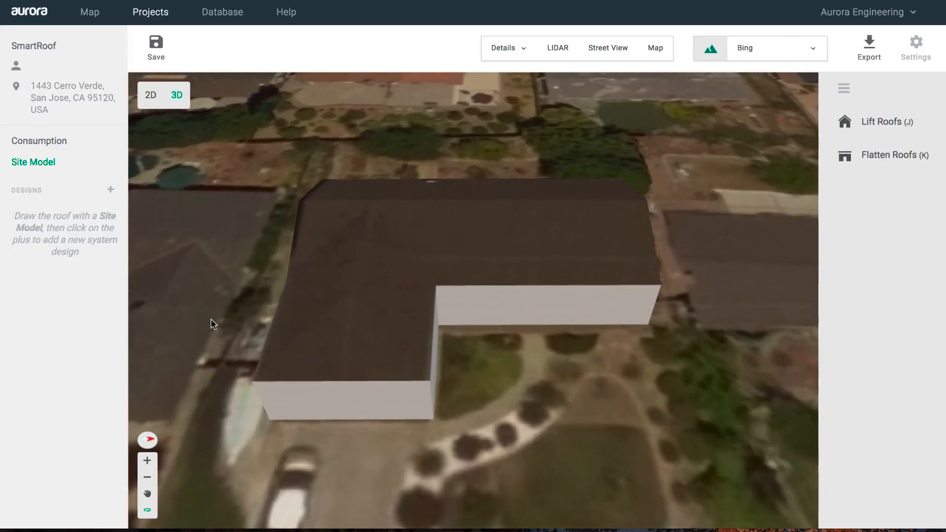
drag(212, 310, 146, 279)
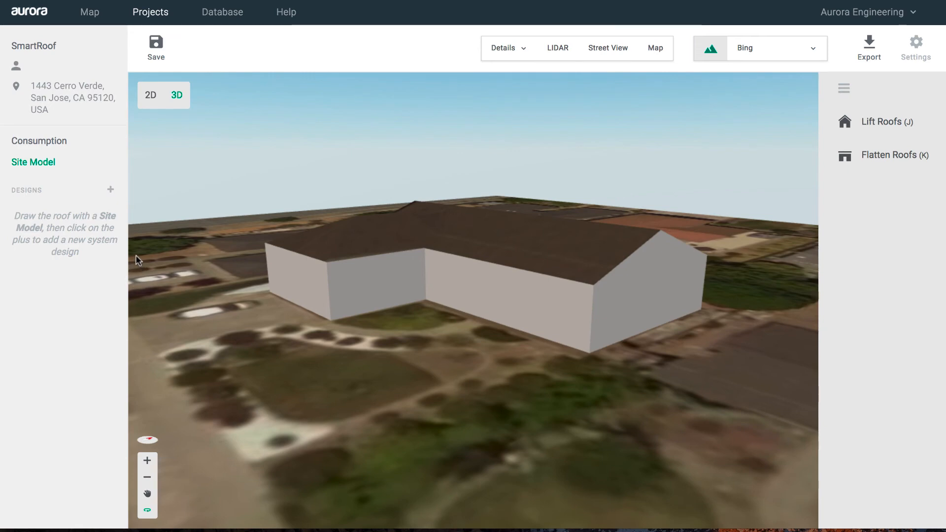
click(165, 62)
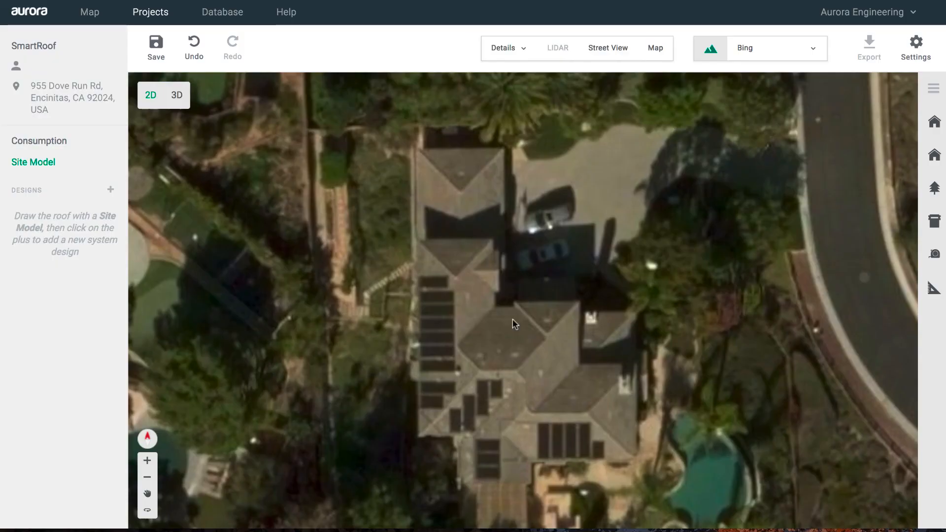
- Start a roof and trace corners down the west wing and around the southern projection
click(935, 158)
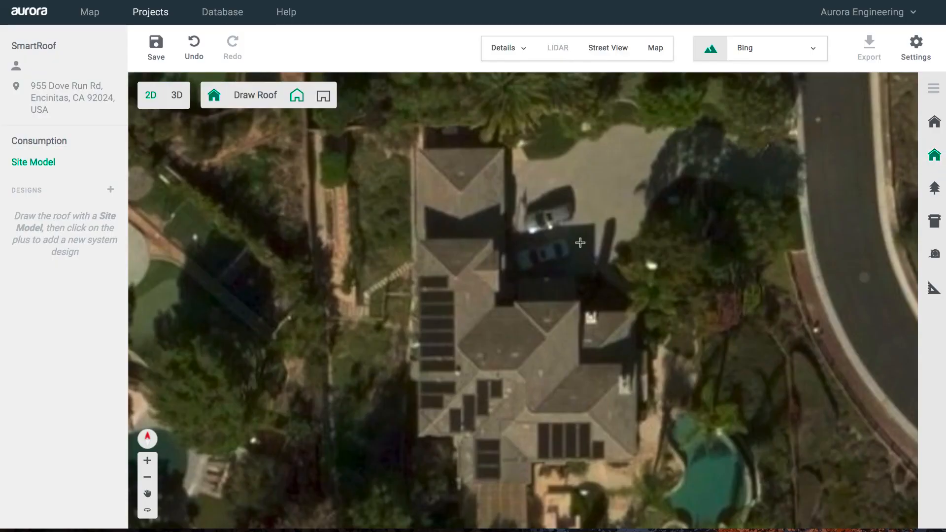
click(492, 240)
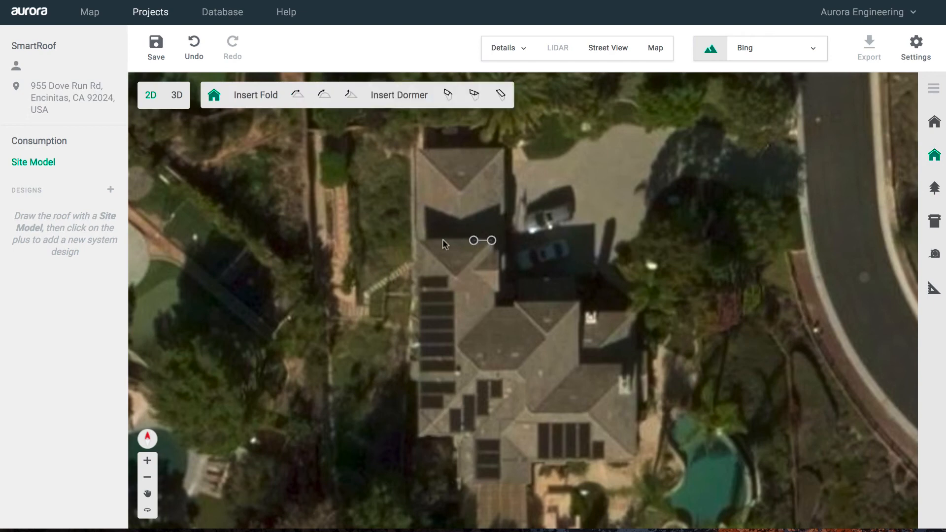
click(419, 241)
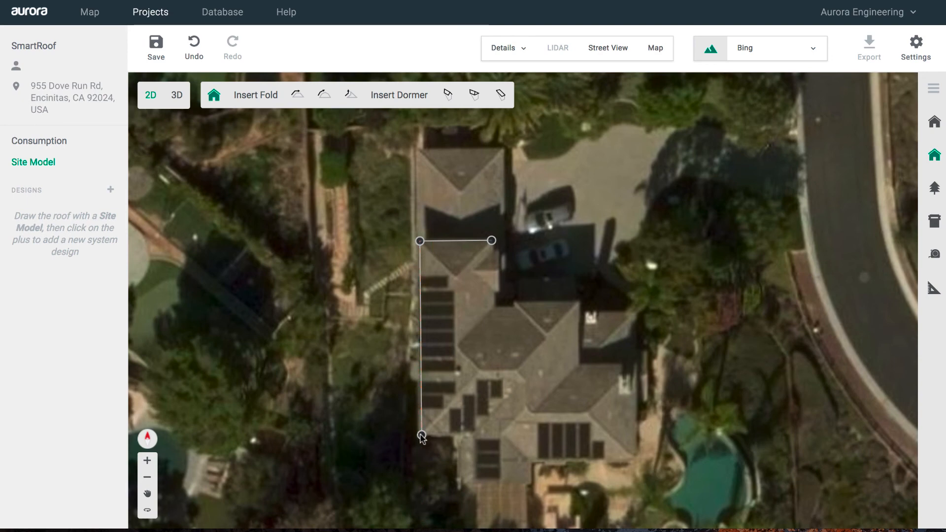
click(422, 435)
click(460, 436)
click(460, 481)
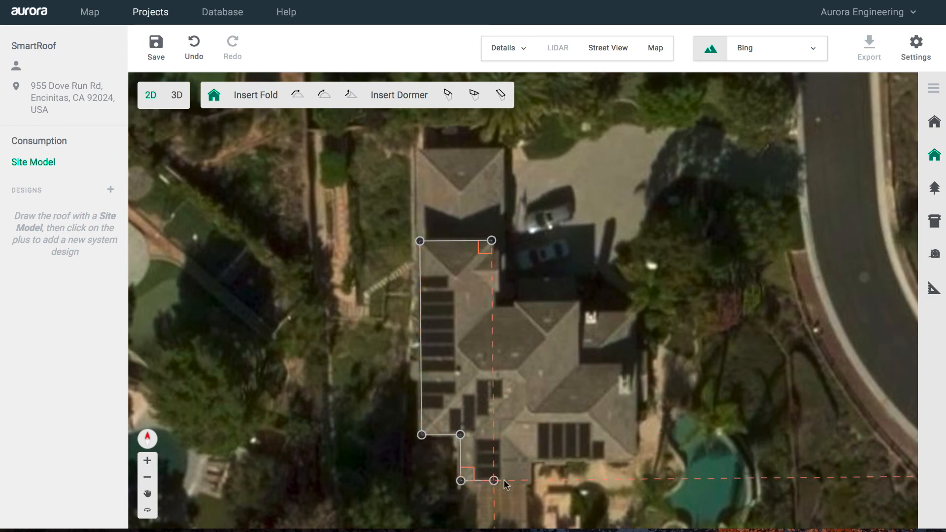
click(530, 480)
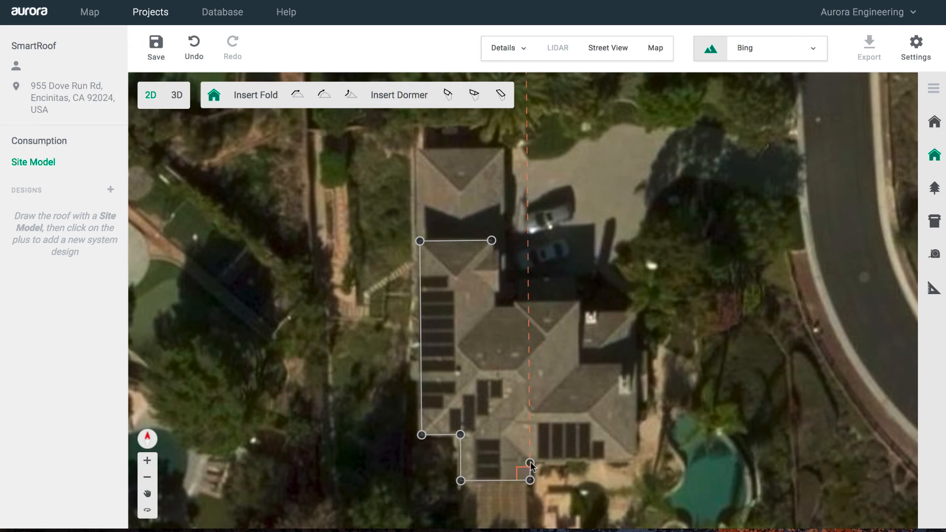
click(530, 463)
- Trace the east and middle wing corners, then close the outline on the first vertex
click(636, 463)
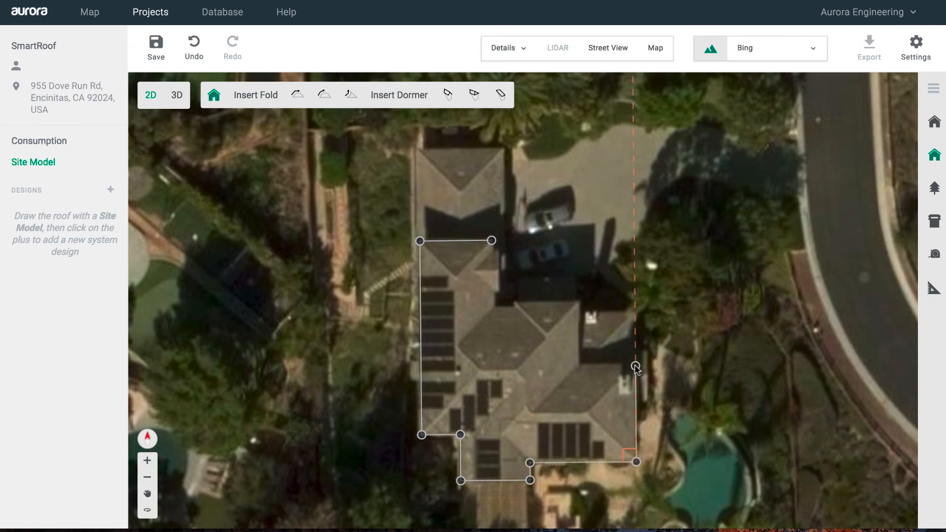
click(635, 366)
click(576, 366)
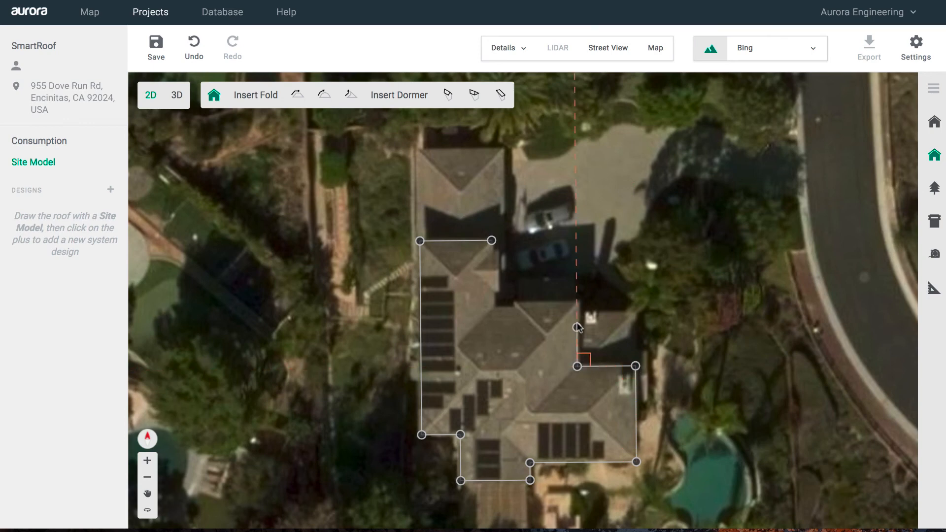
click(577, 303)
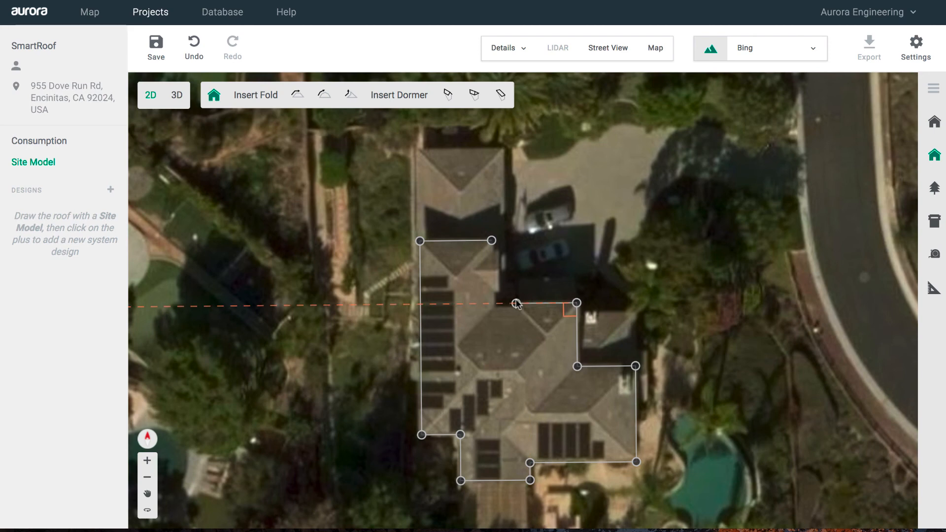
click(516, 304)
click(516, 309)
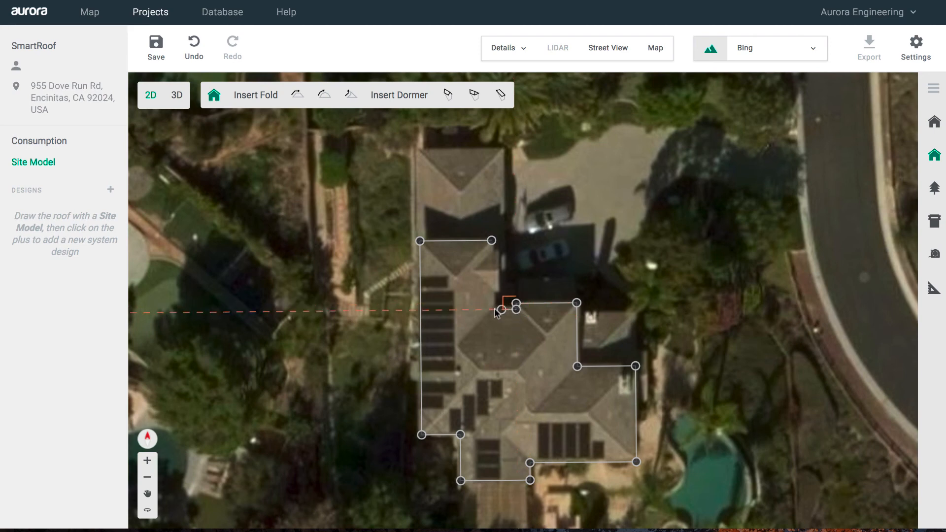
click(492, 310)
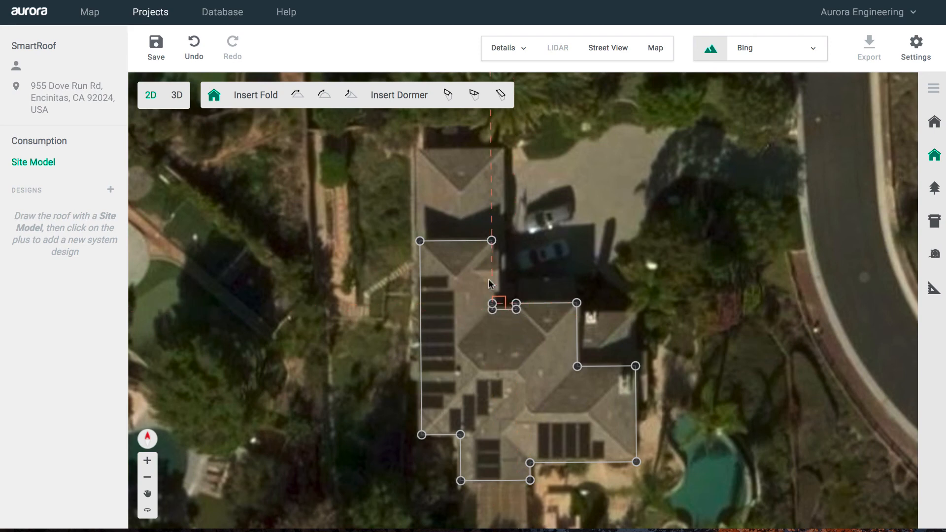
click(492, 241)
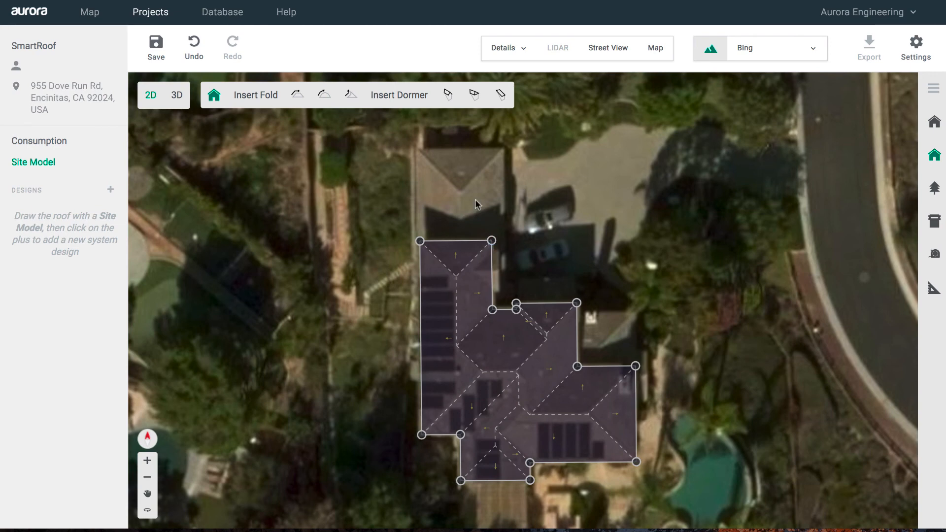
- Place a gabled dormer on the north wing and narrow it to fit the roof
click(448, 95)
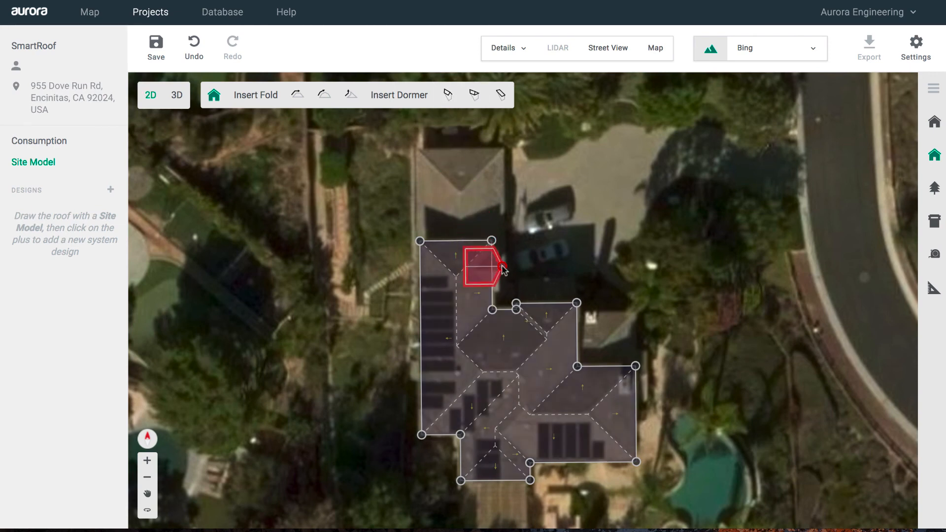
click(495, 270)
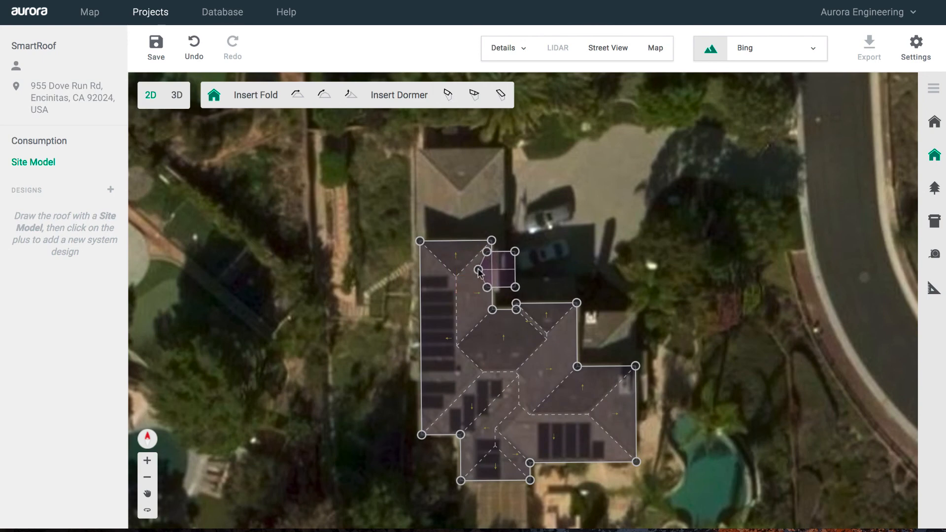
drag(515, 286, 499, 292)
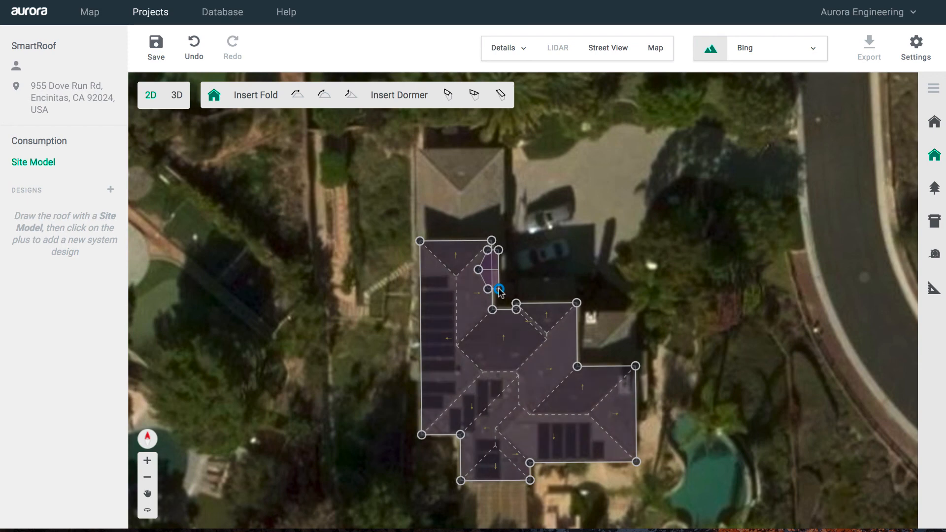
- Set all roof edges to a height of 19.6 ft via Apply to All Edges
click(453, 247)
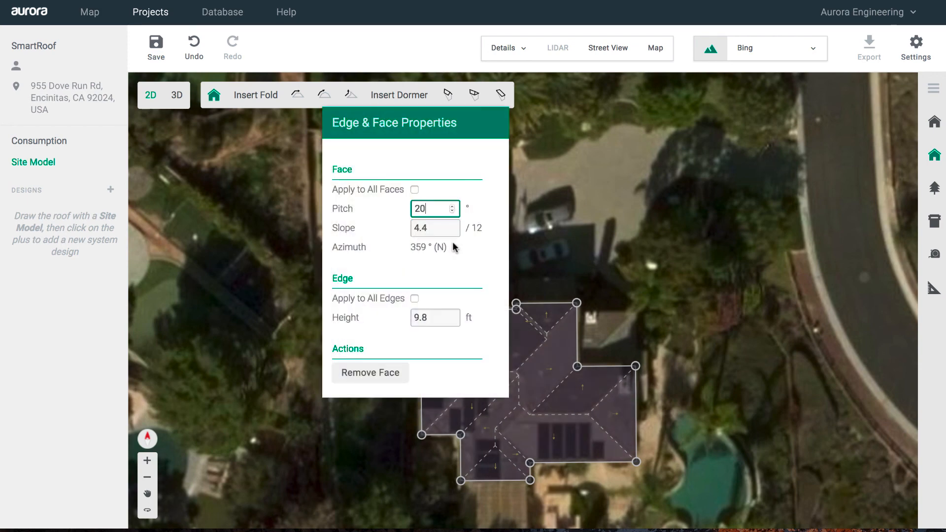
click(412, 296)
click(431, 317)
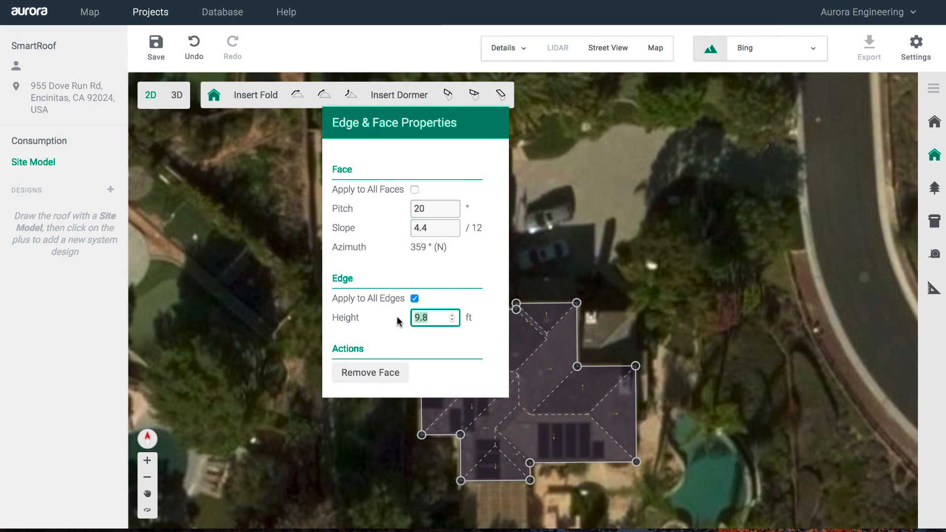
text(19)
click(551, 255)
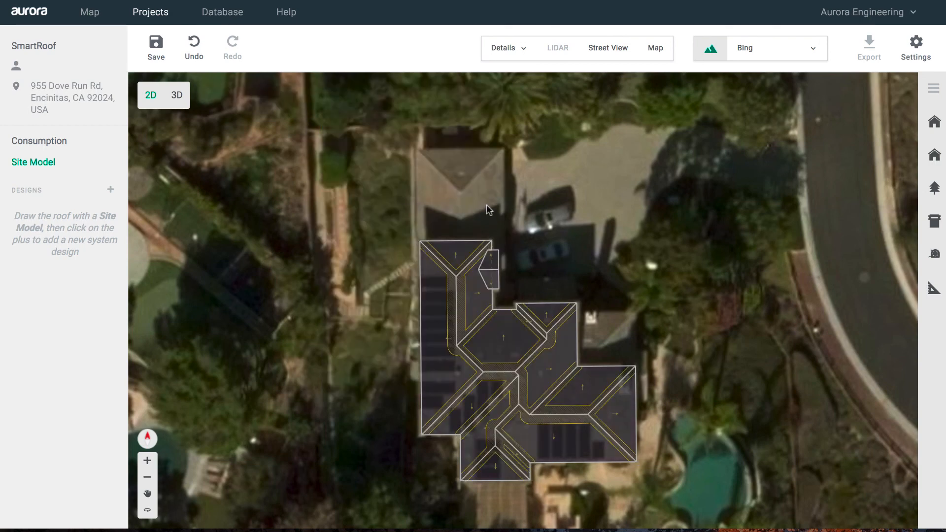
- Draw a four-corner roof over the northern building section and commit it
click(934, 155)
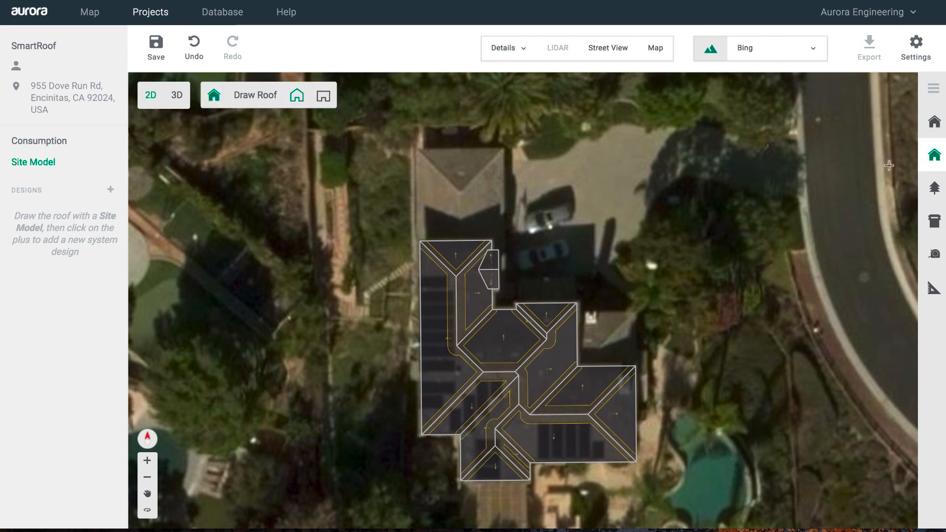
click(418, 148)
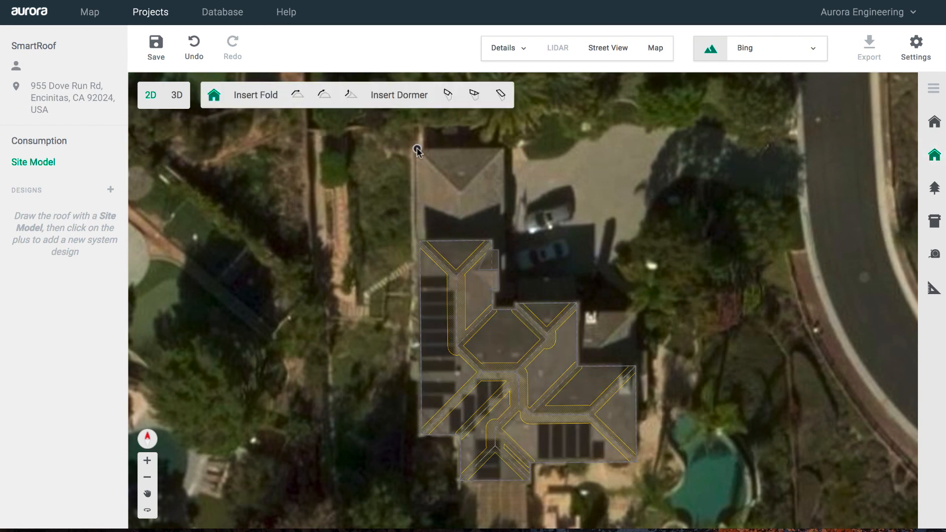
click(501, 148)
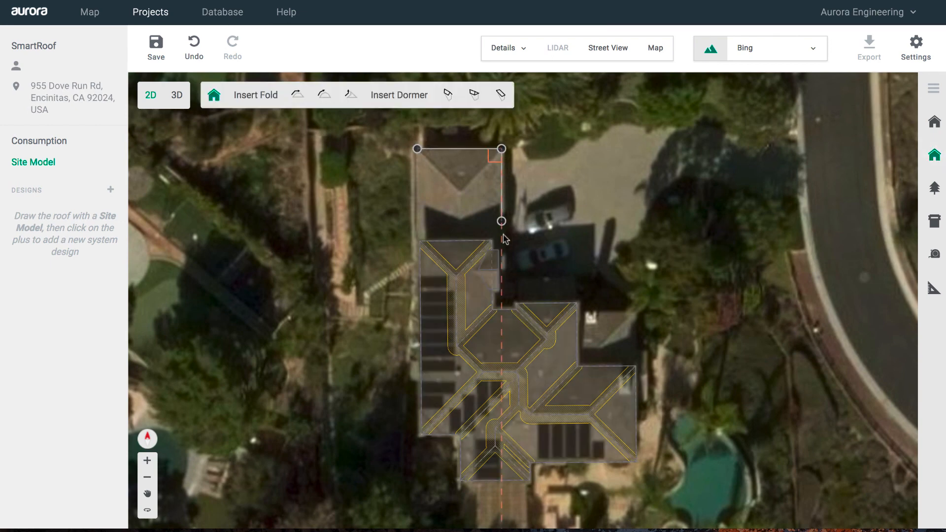
click(501, 279)
click(417, 279)
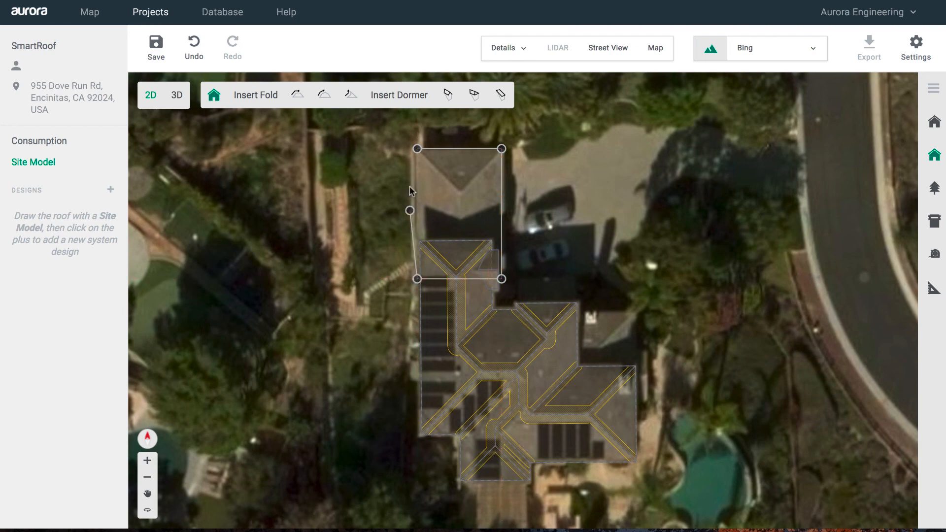
click(417, 149)
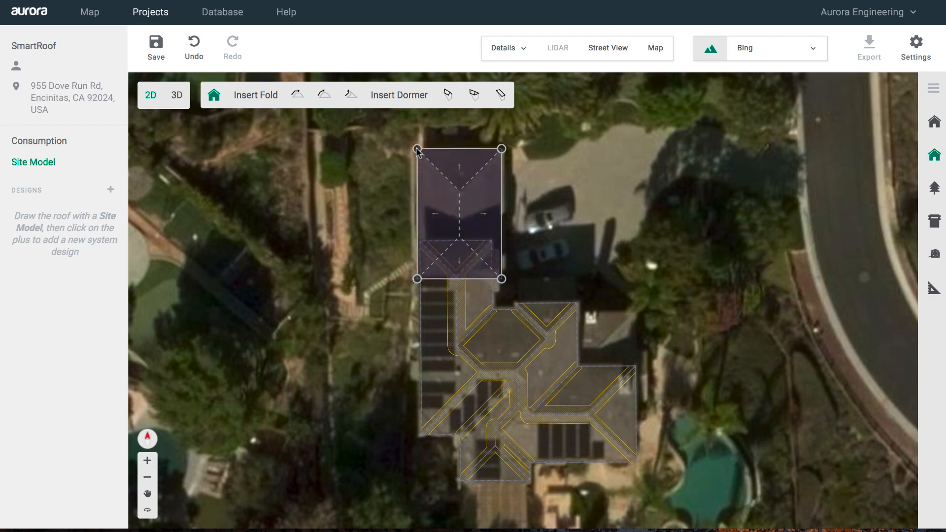
click(607, 196)
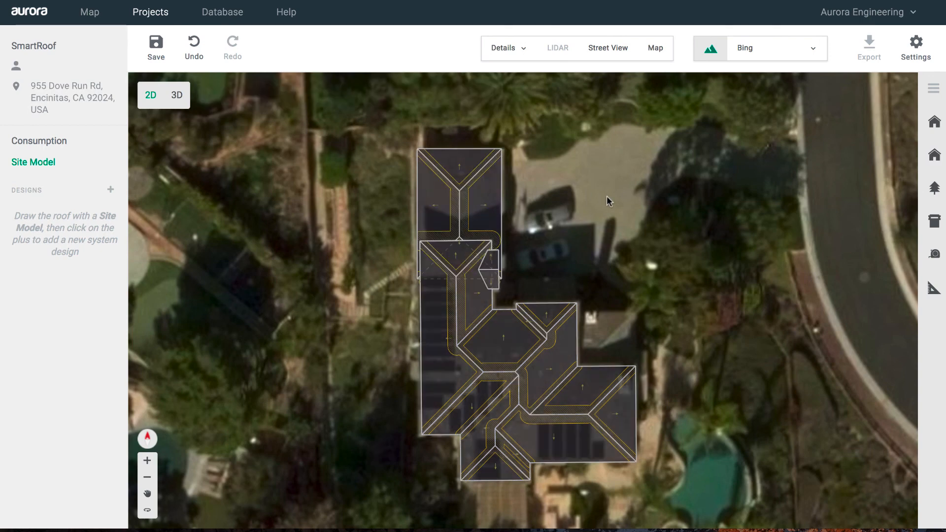
- Save the project, then orbit the 3D roof model with the aerial imagery hidden
click(161, 57)
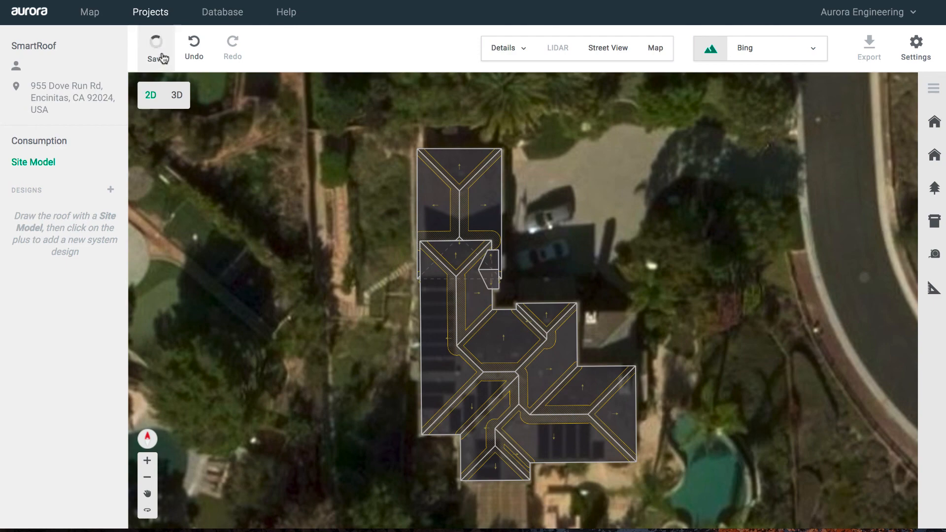
click(178, 103)
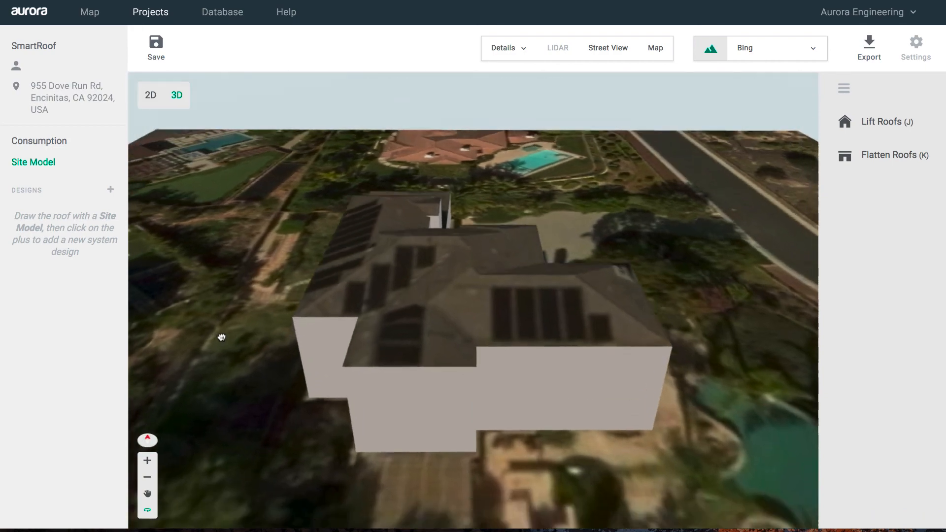
drag(222, 337, 502, 343)
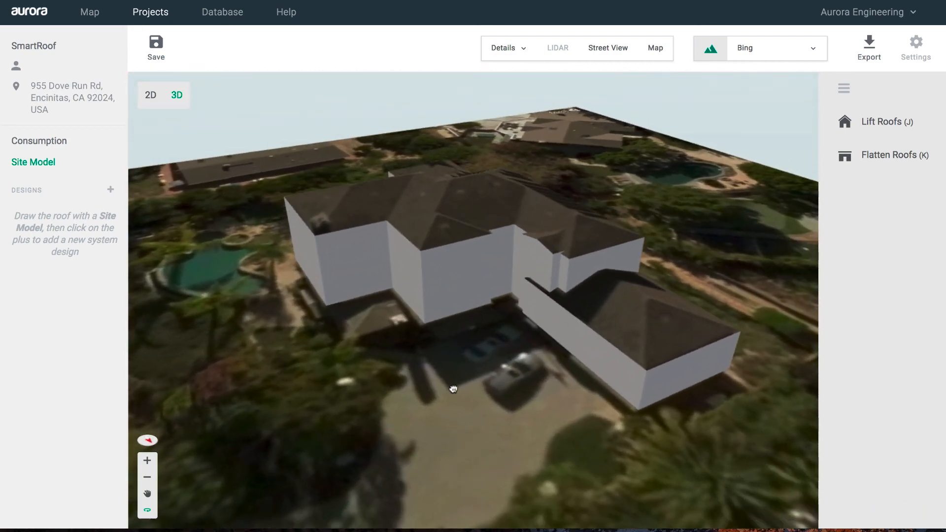
mouse_move(451, 389)
mouse_down()
mouse_move(479, 422)
mouse_move(422, 439)
mouse_move(311, 412)
mouse_move(269, 381)
mouse_move(294, 399)
mouse_move(438, 423)
mouse_move(466, 397)
mouse_move(503, 391)
mouse_move(471, 378)
mouse_move(455, 389)
mouse_up()
key(m)
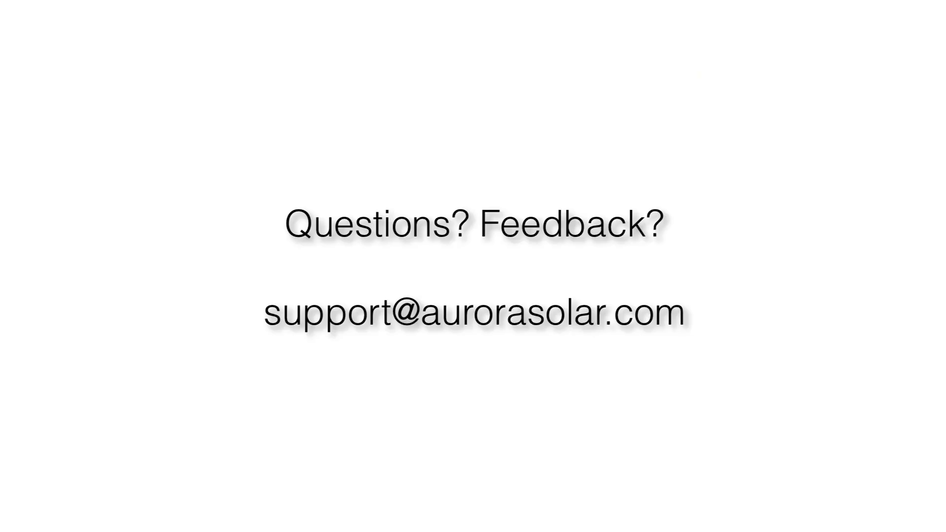